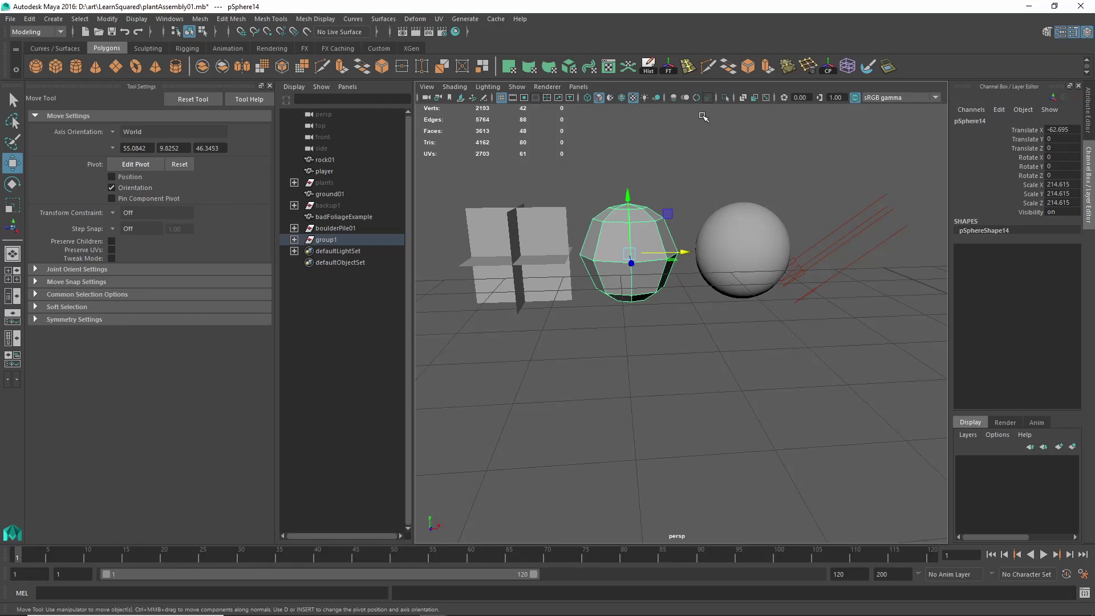
# - Turn on scene lighting in the viewport and view the crossed planes and two spheres from above
pyautogui.keyDown('alt'); pyautogui.moveTo(699, 176); pyautogui.dragTo(709, 188); pyautogui.keyUp('alt')
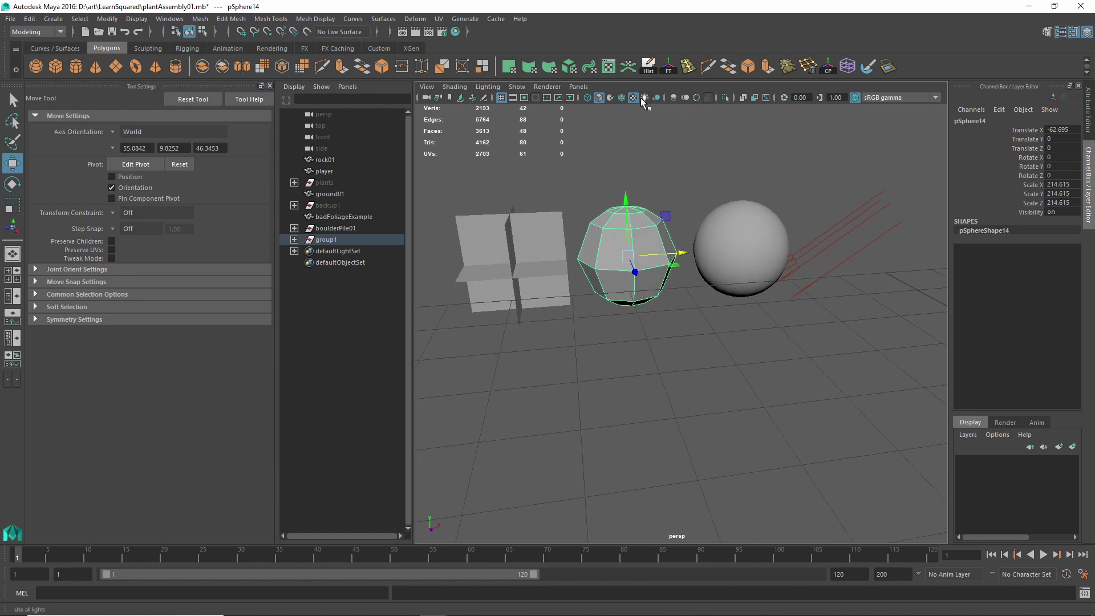
pyautogui.moveTo(534, 257)
pyautogui.keyDown('alt'); pyautogui.mouseDown()
pyautogui.moveTo(513, 244)
pyautogui.moveTo(535, 259)
pyautogui.mouseUp(); pyautogui.keyUp('alt')
pyautogui.keyDown('alt'); pyautogui.moveTo(505, 345); pyautogui.dragTo(605, 345); pyautogui.keyUp('alt')
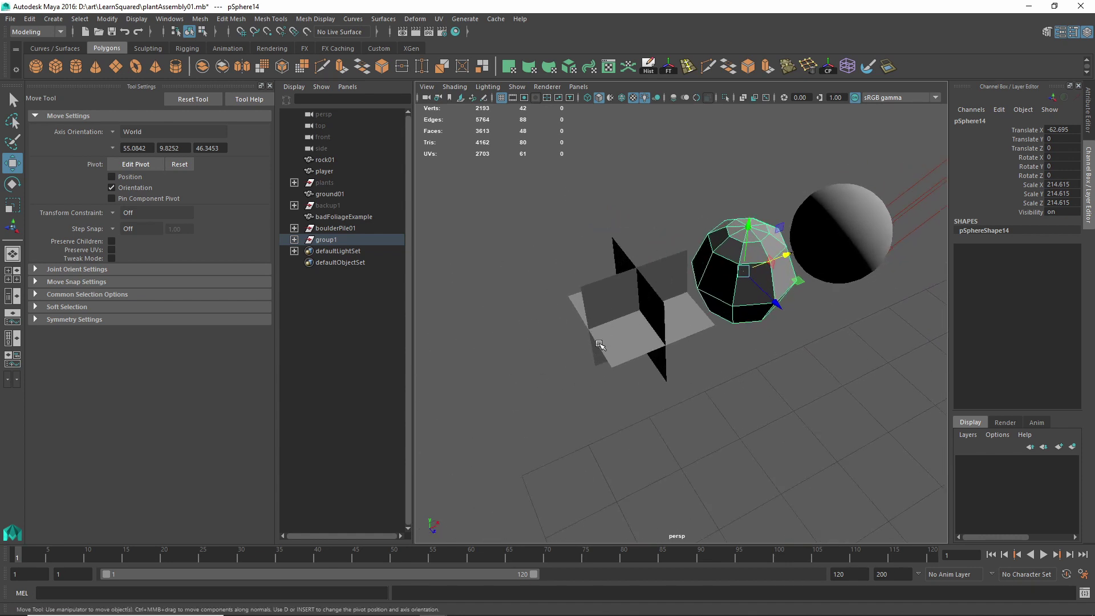
# - Examine how the light shades the crossed planes, the low-poly sphere and the smooth sphere, selecting each in turn
pyautogui.click(609, 338)
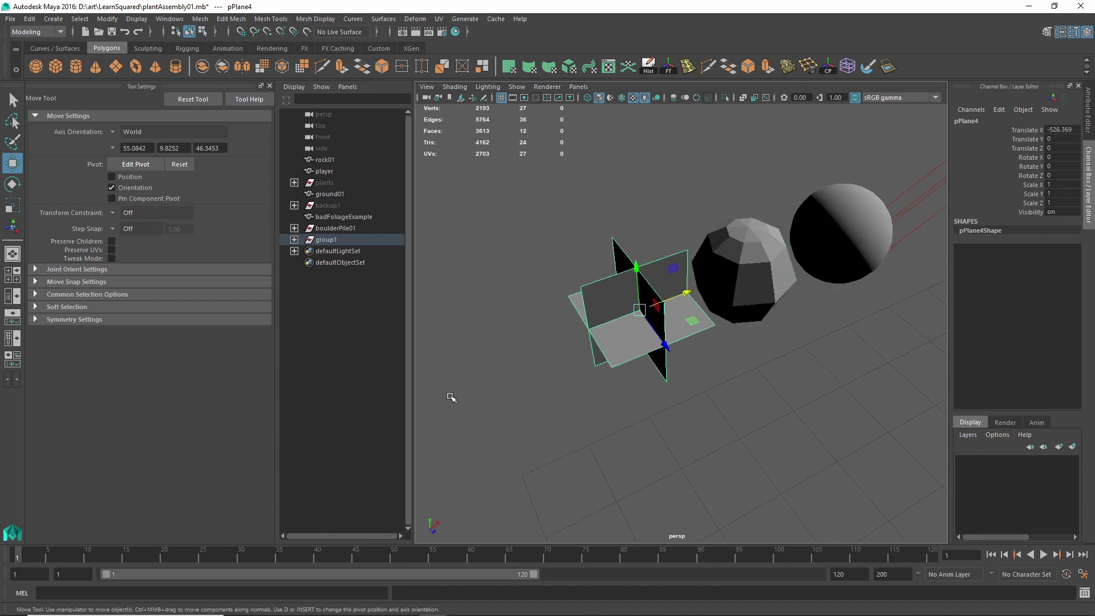
pyautogui.keyDown('alt'); pyautogui.moveTo(763, 299); pyautogui.dragTo(721, 362); pyautogui.keyUp('alt')
pyautogui.scroll(5, 676, 289)
pyautogui.click(679, 283)
pyautogui.scroll(-5, 724, 311)
pyautogui.keyDown('alt'); pyautogui.moveTo(713, 308); pyautogui.dragTo(723, 315); pyautogui.keyUp('alt')
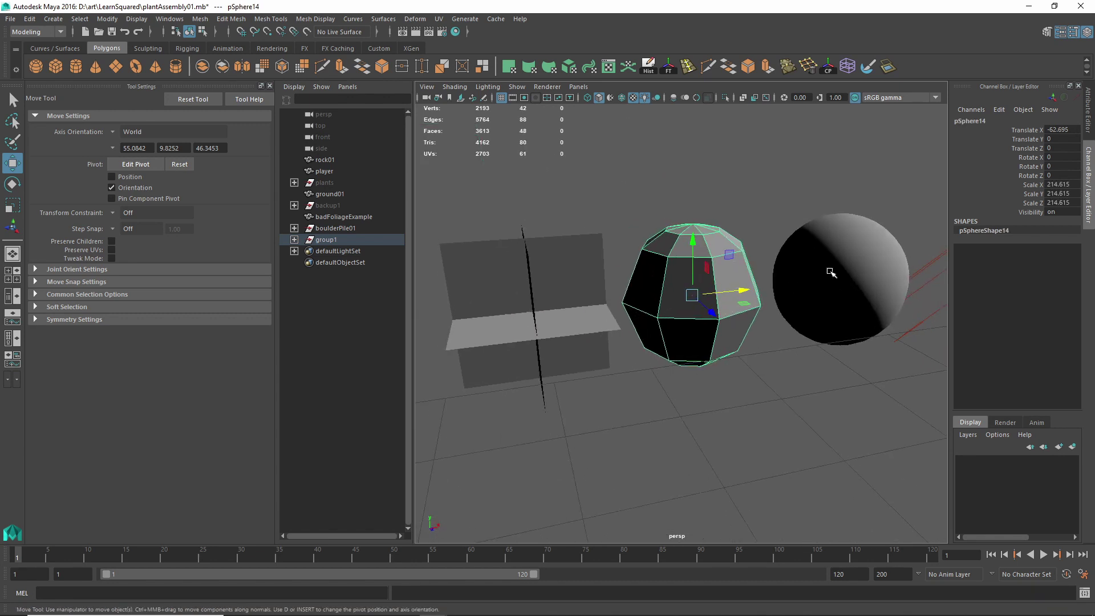
pyautogui.click(833, 273)
pyautogui.keyDown('alt'); pyautogui.moveTo(850, 296); pyautogui.dragTo(830, 303); pyautogui.keyUp('alt')
# - Rotate the directional light beside the smooth sphere to about X 47.5, Y 61.3, Z 71.5
pyautogui.click(857, 271)
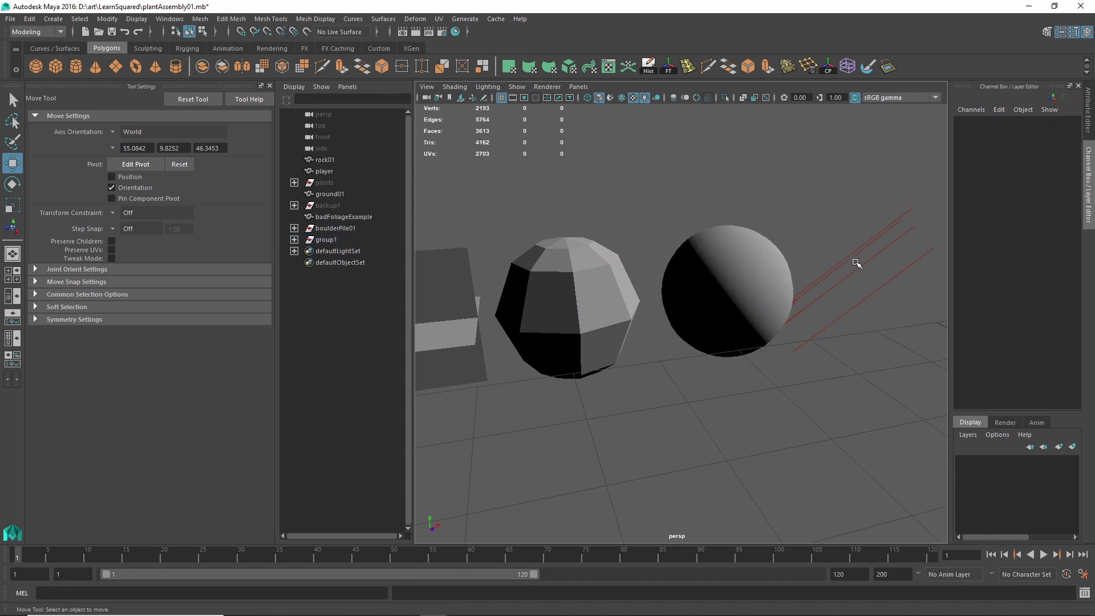
pyautogui.click(859, 267)
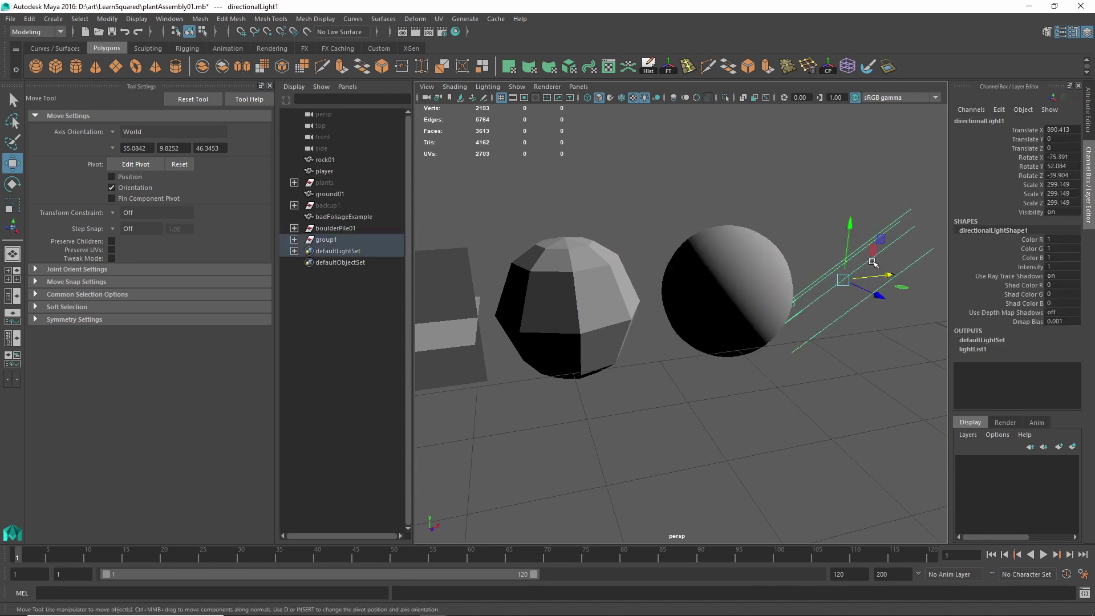
pyautogui.press('e')
pyautogui.moveTo(853, 301)
pyautogui.mouseDown()
pyautogui.moveTo(866, 303)
pyautogui.moveTo(855, 304)
pyautogui.mouseUp()
pyautogui.keyDown('alt'); pyautogui.moveTo(791, 378); pyautogui.dragTo(748, 371); pyautogui.keyUp('alt')
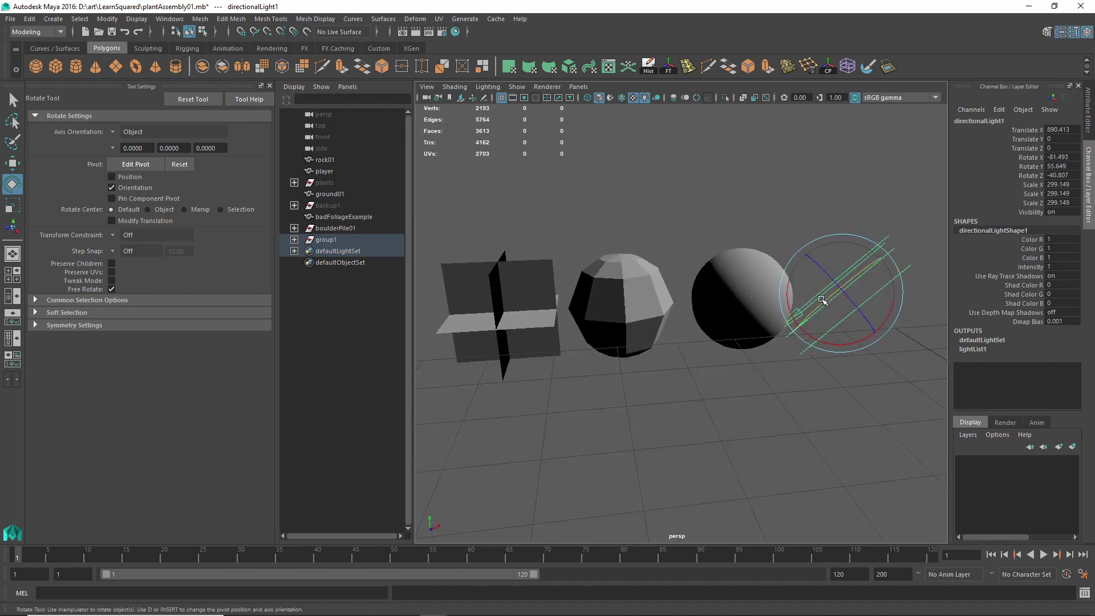
pyautogui.moveTo(821, 299)
pyautogui.mouseDown()
pyautogui.moveTo(812, 290)
pyautogui.moveTo(813, 310)
pyautogui.moveTo(806, 262)
pyautogui.moveTo(810, 300)
pyautogui.moveTo(798, 308)
pyautogui.moveTo(748, 277)
pyautogui.mouseUp()
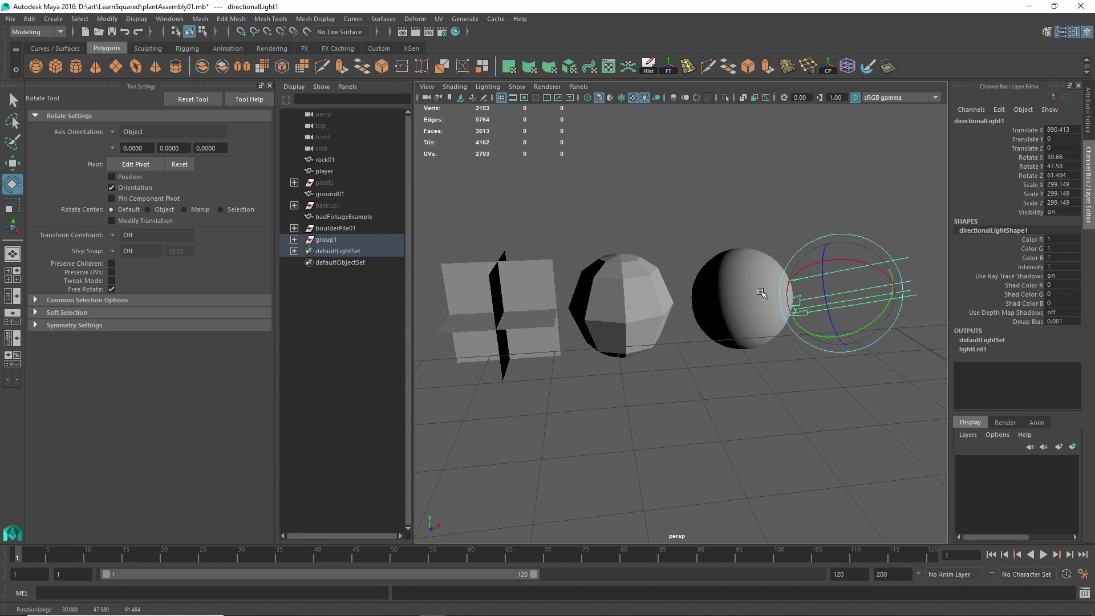
pyautogui.moveTo(855, 295); pyautogui.dragTo(715, 290)
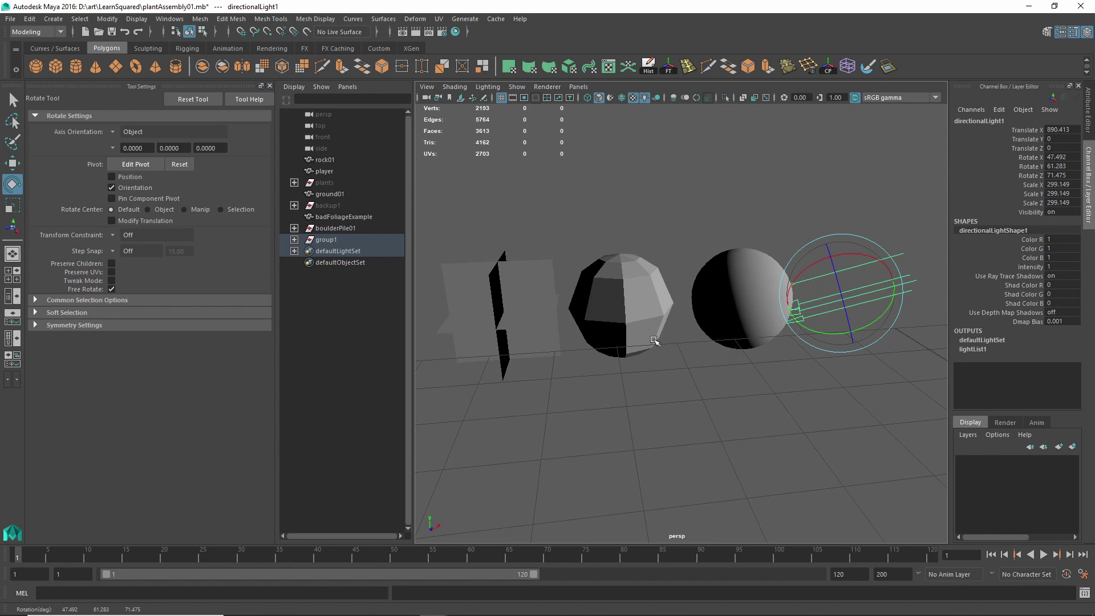
# - Deselect the light and compare the shading on the crossed planes with the faceted shading of the low-poly sphere
pyautogui.scroll(3, 659, 335)
pyautogui.keyDown('alt'); pyautogui.moveTo(599, 334); pyautogui.dragTo(630, 323, button='middle'); pyautogui.keyUp('alt')
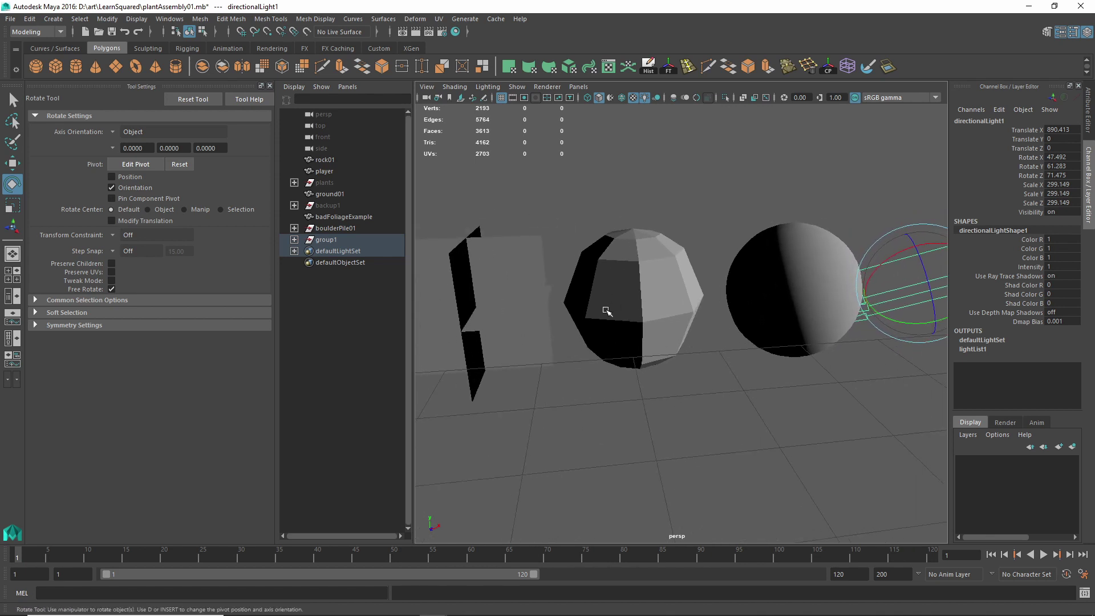
pyautogui.keyDown('alt'); pyautogui.moveTo(610, 309); pyautogui.dragTo(638, 310); pyautogui.keyUp('alt')
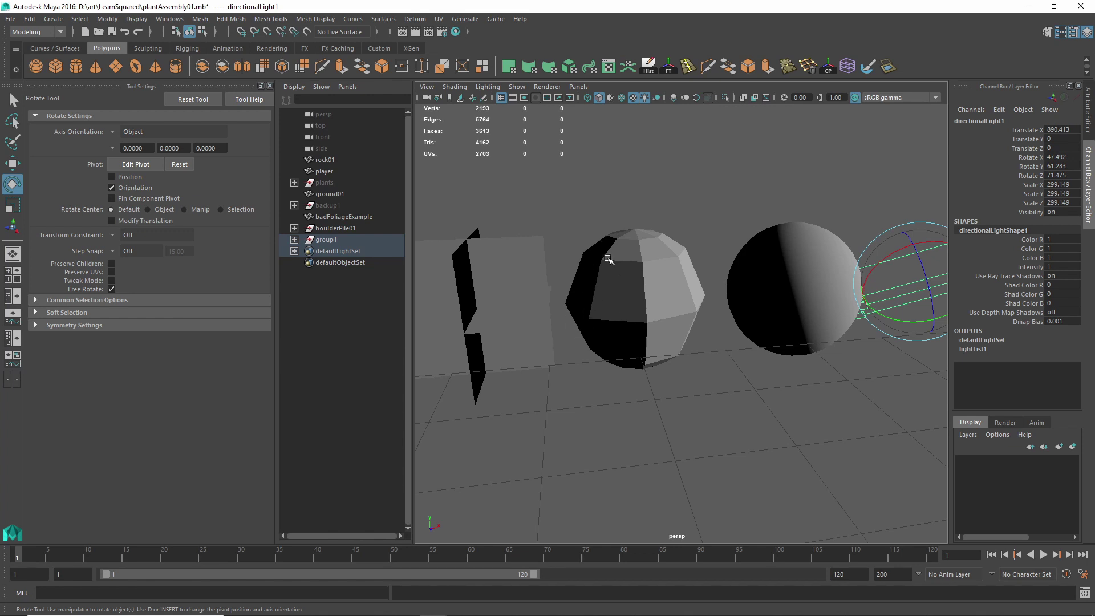
pyautogui.keyDown('alt'); pyautogui.moveTo(559, 339); pyautogui.dragTo(588, 360); pyautogui.keyUp('alt')
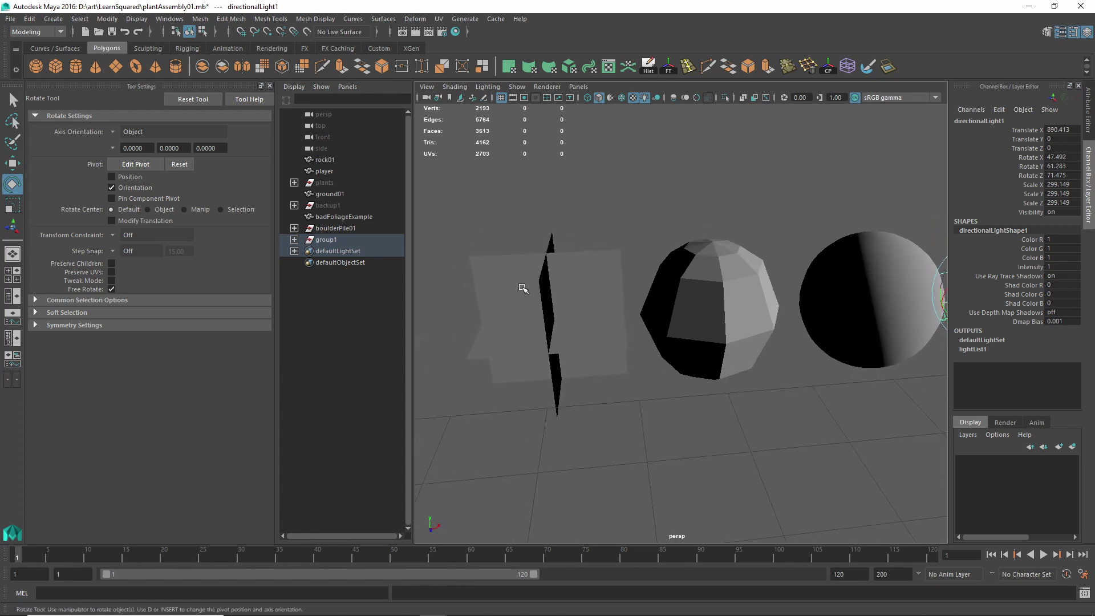
pyautogui.click(571, 302)
pyautogui.click(635, 197)
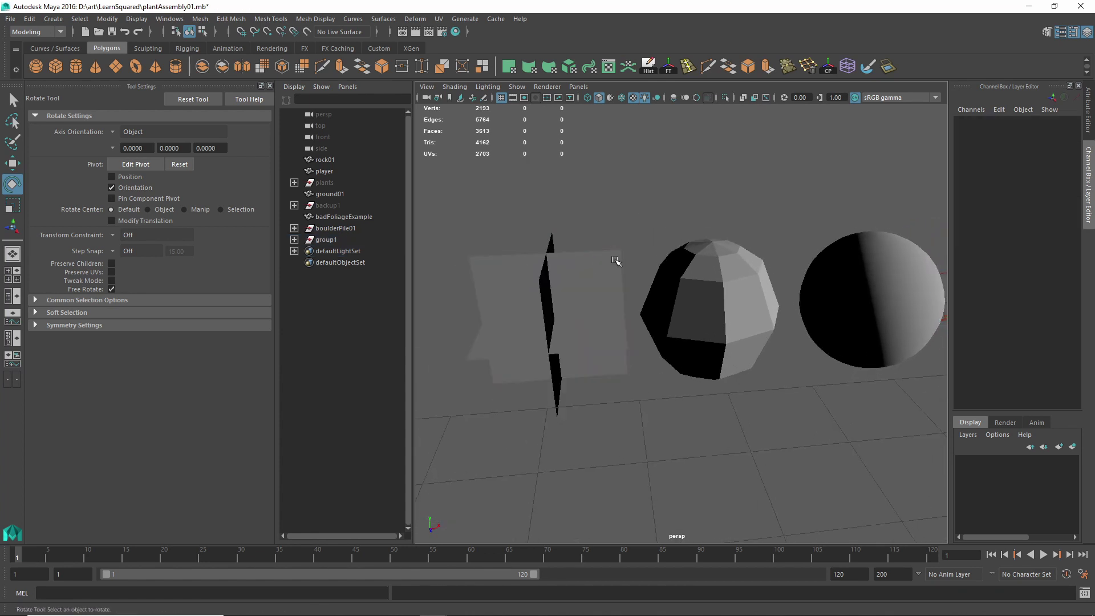
pyautogui.moveTo(615, 256)
pyautogui.keyDown('alt'); pyautogui.mouseDown()
pyautogui.moveTo(655, 259)
pyautogui.moveTo(605, 266)
pyautogui.mouseUp(); pyautogui.keyUp('alt')
pyautogui.scroll(-5, 603, 266)
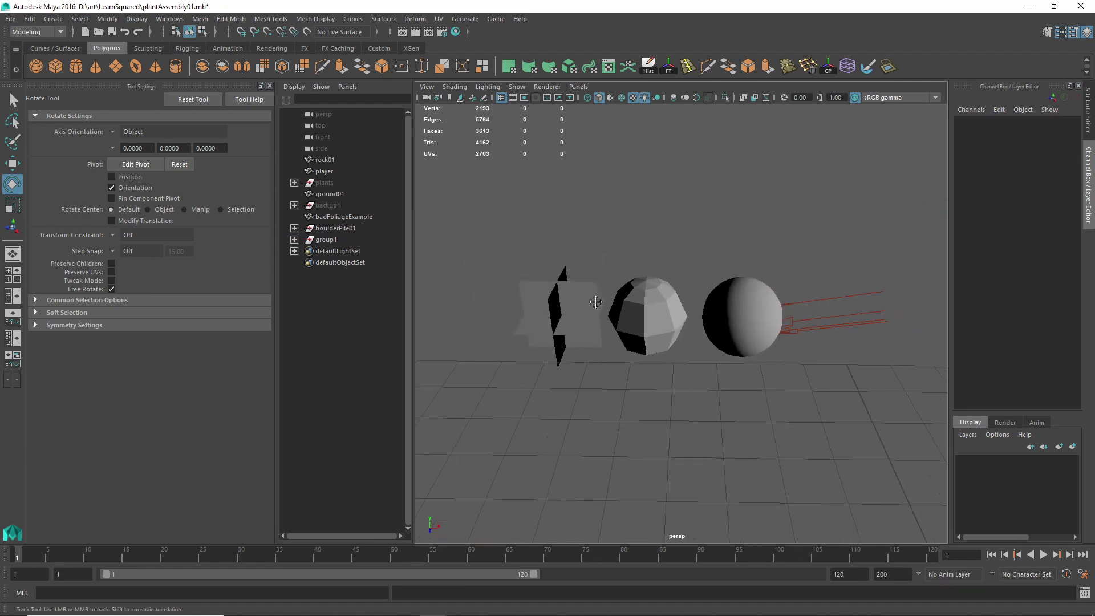
# - Rotate the directional light to about X -62.8, Y 71.4, Z -21.5
pyautogui.click(819, 320)
pyautogui.moveTo(819, 319); pyautogui.dragTo(579, 313)
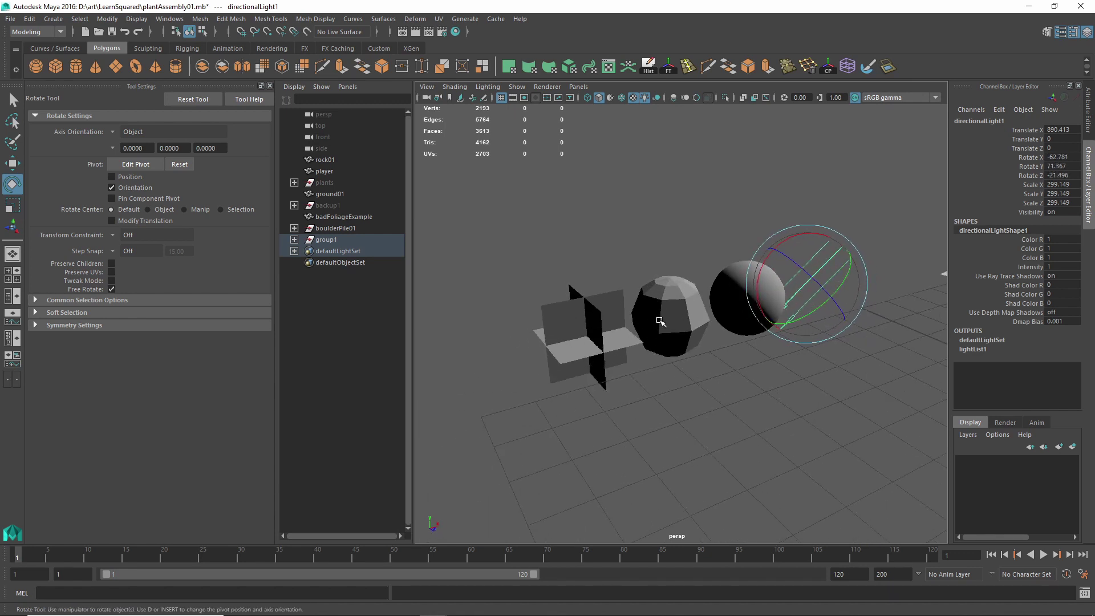
pyautogui.scroll(2, 676, 335)
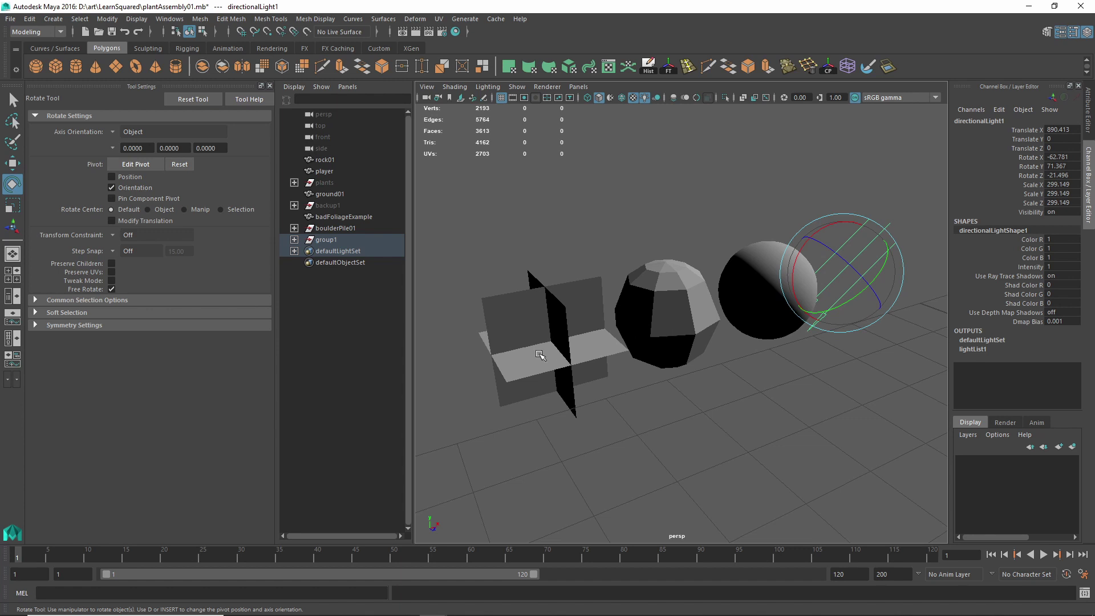
# - Rotate the crossed planes freely to about X -62.4, Y -4.1, Z -129.6 and deselect them
pyautogui.click(536, 329)
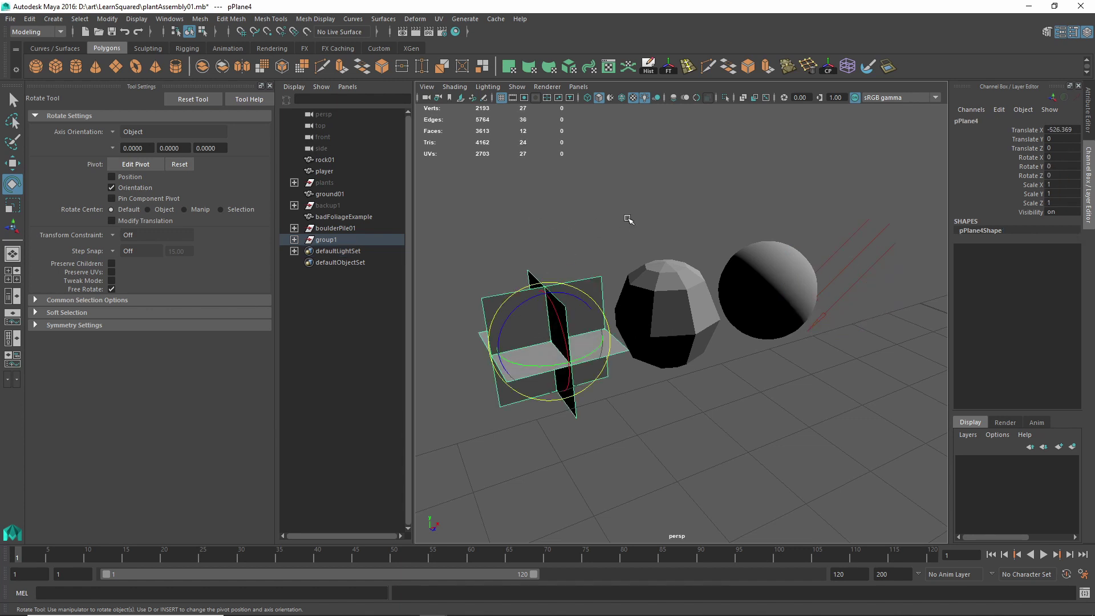
pyautogui.click(628, 219)
pyautogui.keyDown('alt'); pyautogui.moveTo(593, 342); pyautogui.dragTo(641, 329); pyautogui.keyUp('alt')
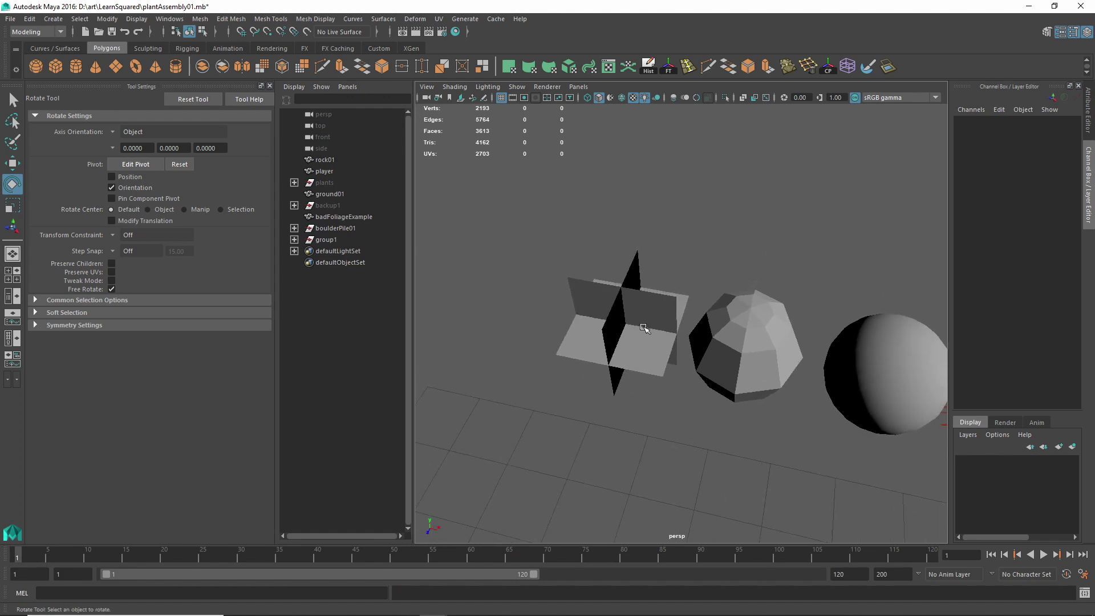
pyautogui.click(632, 326)
pyautogui.moveTo(644, 322); pyautogui.dragTo(672, 349)
pyautogui.click(675, 307)
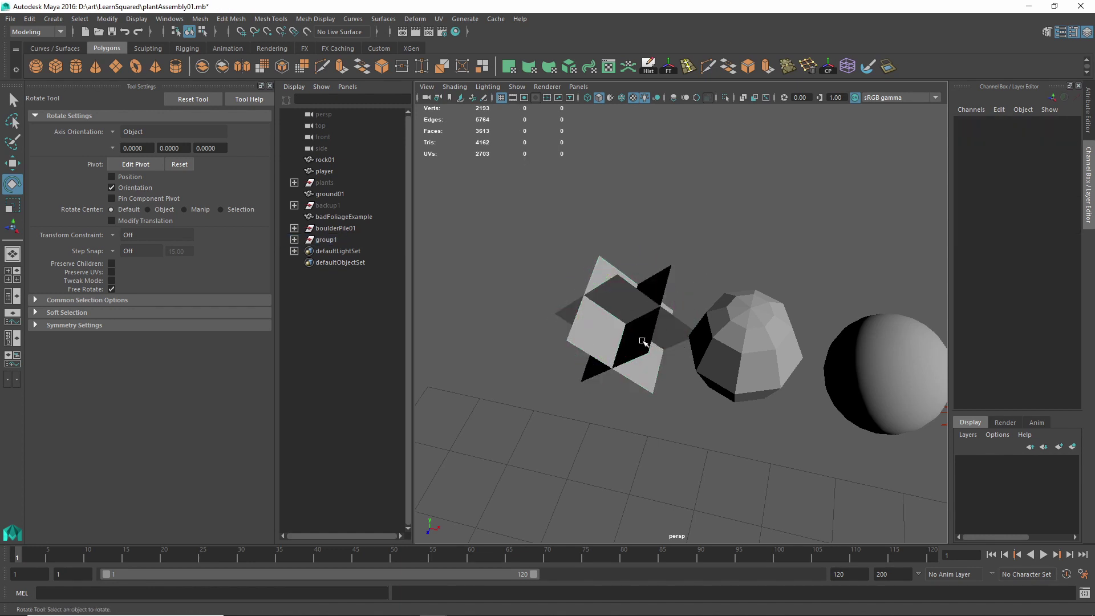
pyautogui.click(613, 329)
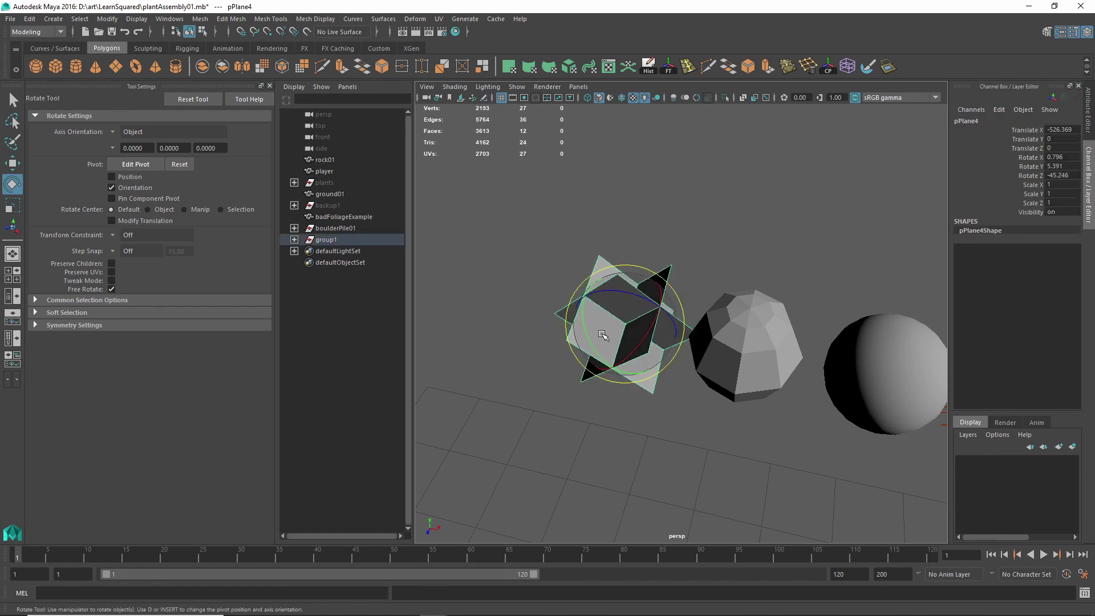
pyautogui.moveTo(619, 328); pyautogui.dragTo(667, 311)
pyautogui.click(679, 237)
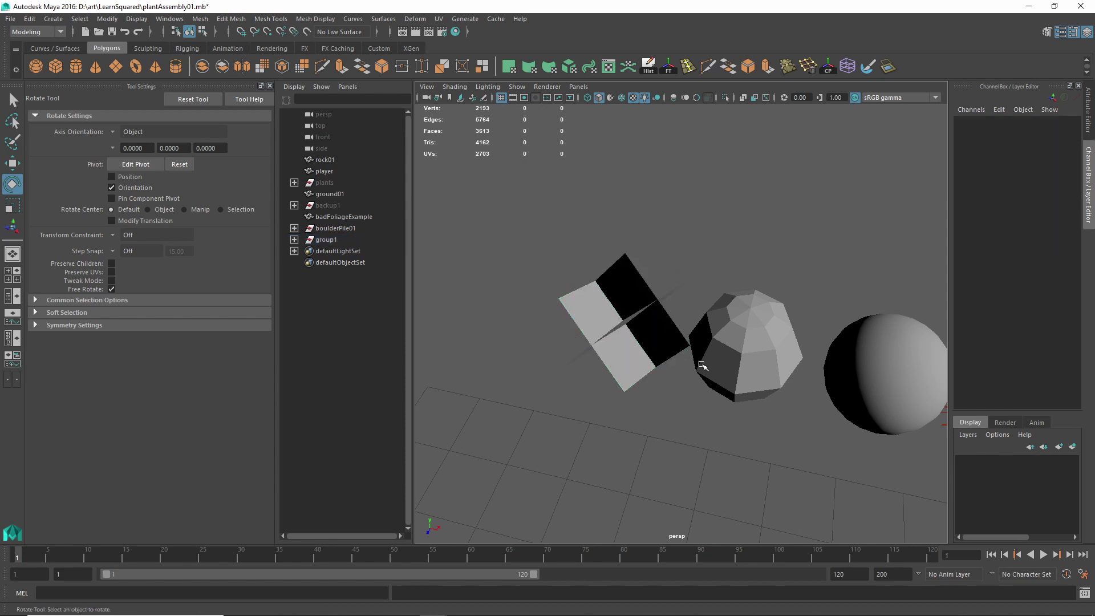
# - Move the rotated crossed planes slightly away from the low-poly sphere and deselect them
pyautogui.keyDown('alt'); pyautogui.moveTo(702, 362); pyautogui.dragTo(692, 336); pyautogui.keyUp('alt')
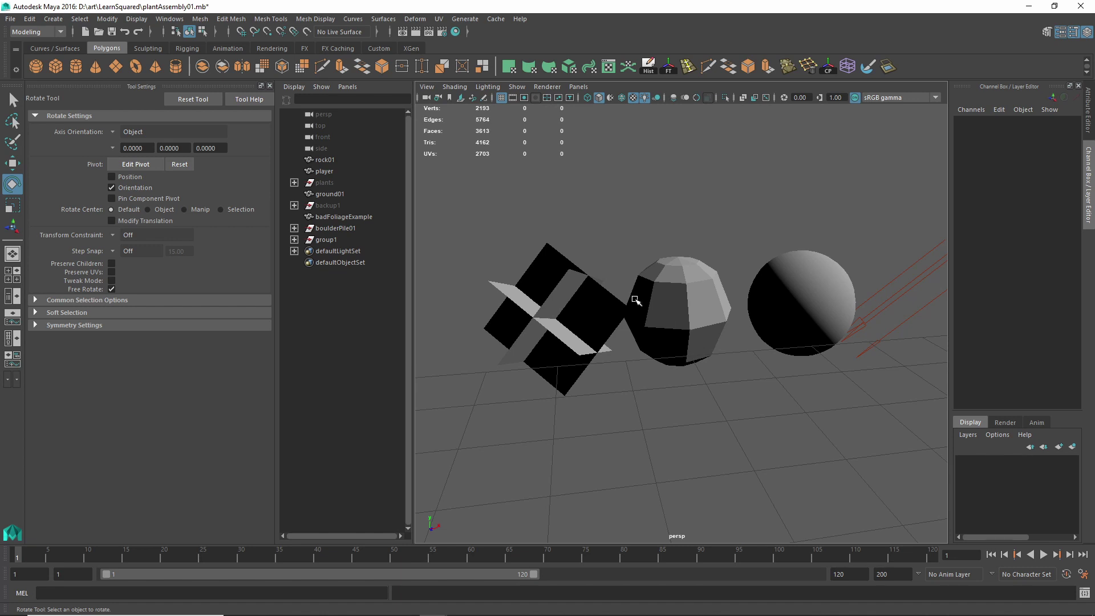
pyautogui.click(620, 295)
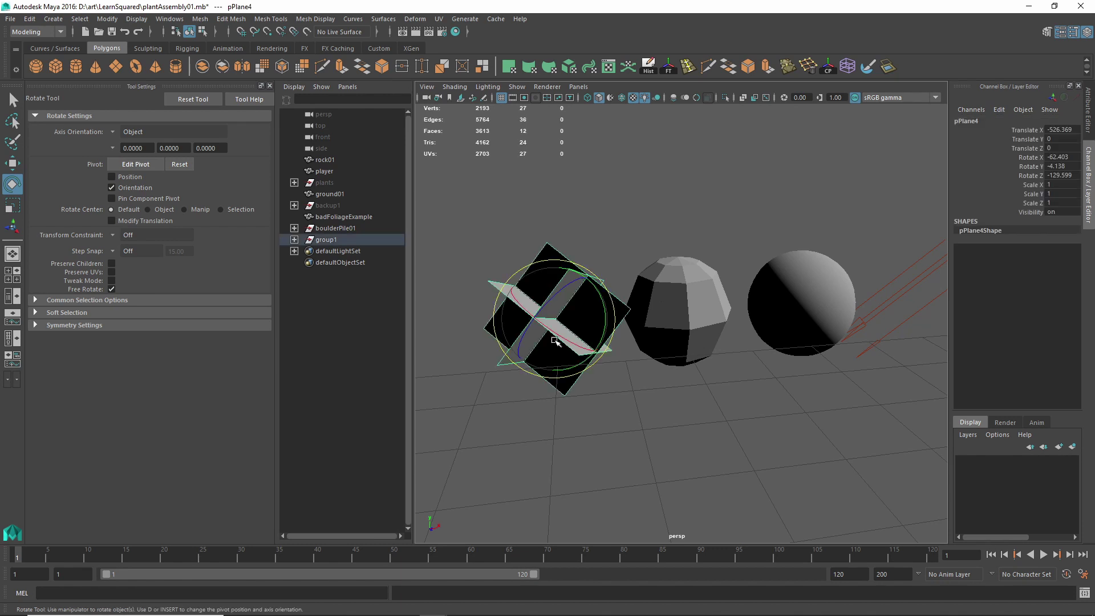
pyautogui.press('w')
pyautogui.moveTo(556, 319); pyautogui.dragTo(546, 319)
pyautogui.click(585, 238)
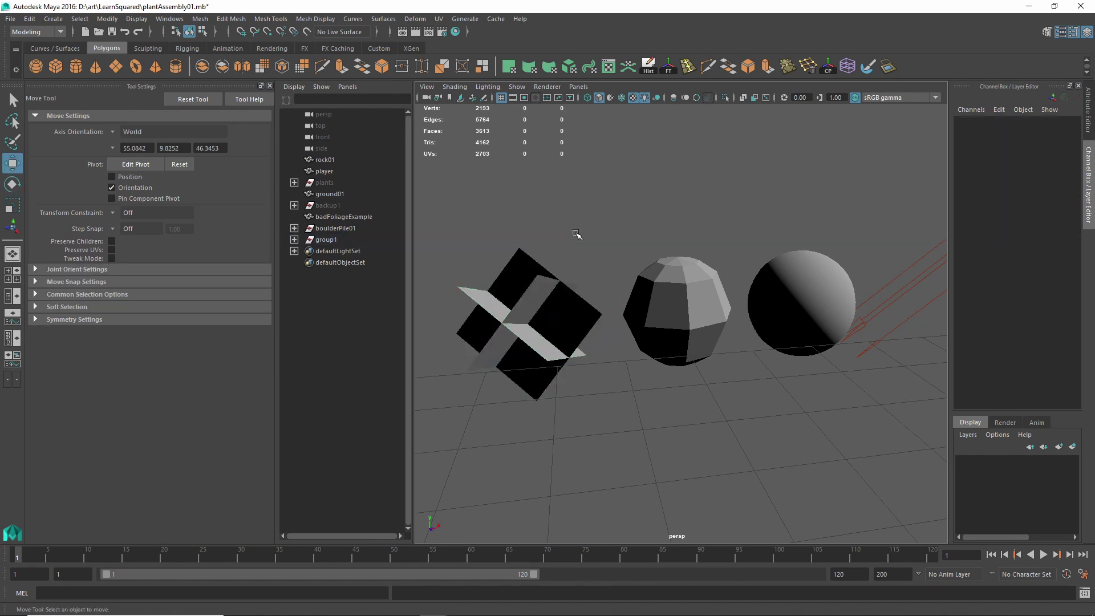
pyautogui.keyDown('alt'); pyautogui.moveTo(587, 237); pyautogui.dragTo(614, 251); pyautogui.keyUp('alt')
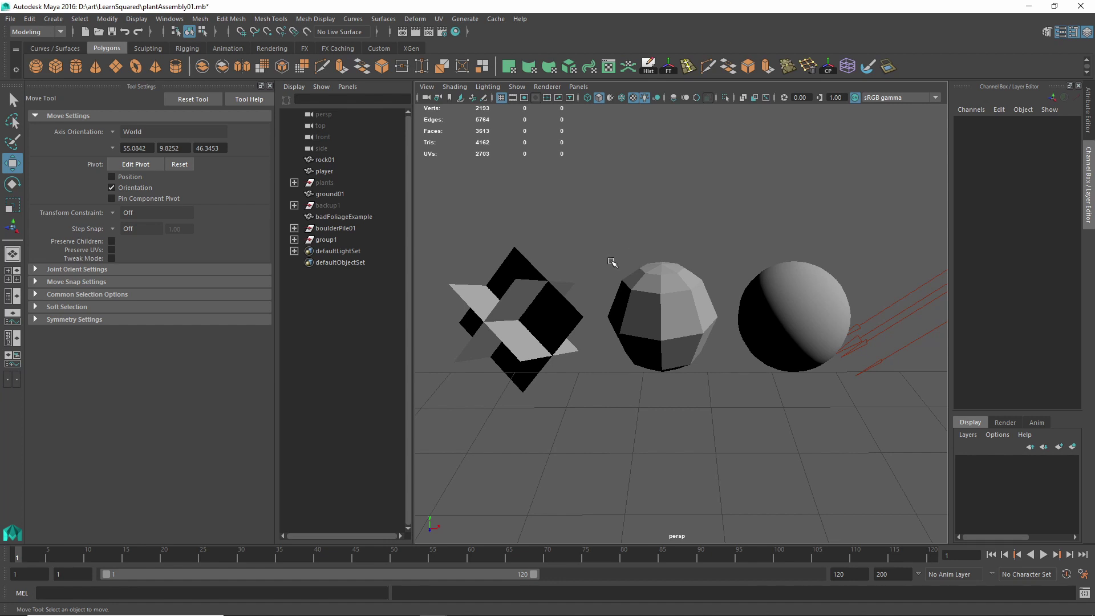
pyautogui.keyDown('alt'); pyautogui.moveTo(610, 261); pyautogui.dragTo(620, 292); pyautogui.keyUp('alt')
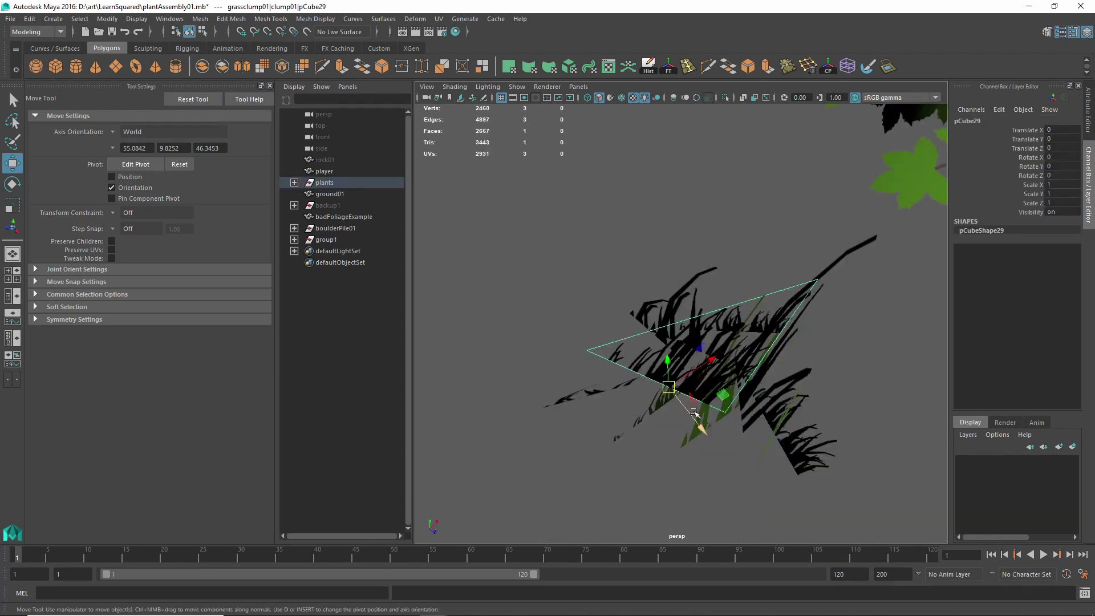
# - Examine how the scene light falls on the grass clump and the surrounding leafy plants
pyautogui.keyDown('alt'); pyautogui.moveTo(570, 342); pyautogui.dragTo(637, 400); pyautogui.keyUp('alt')
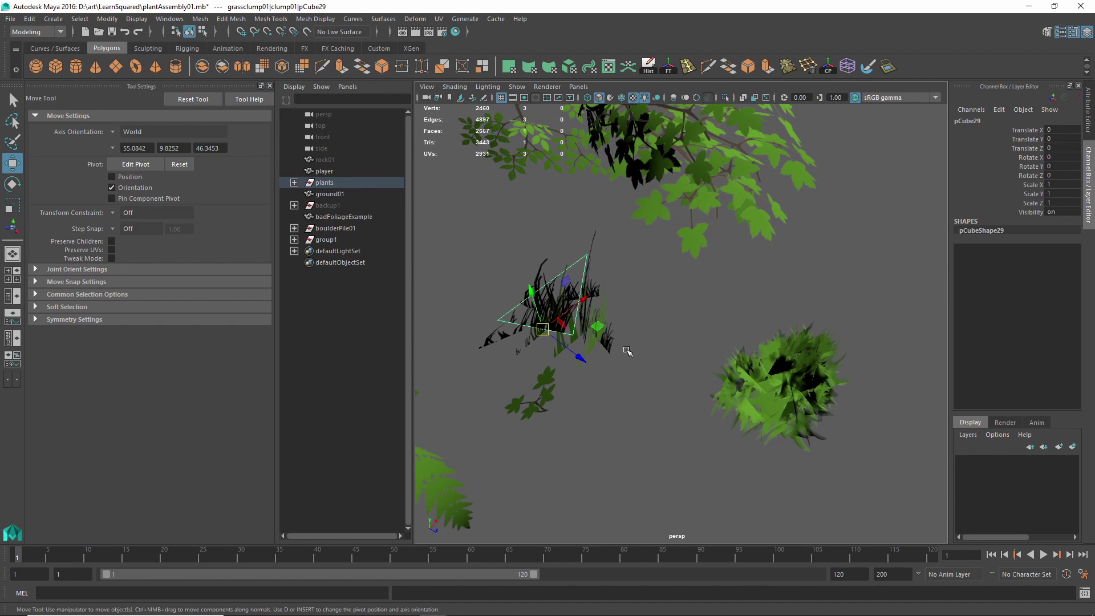
pyautogui.scroll(-2, 626, 350)
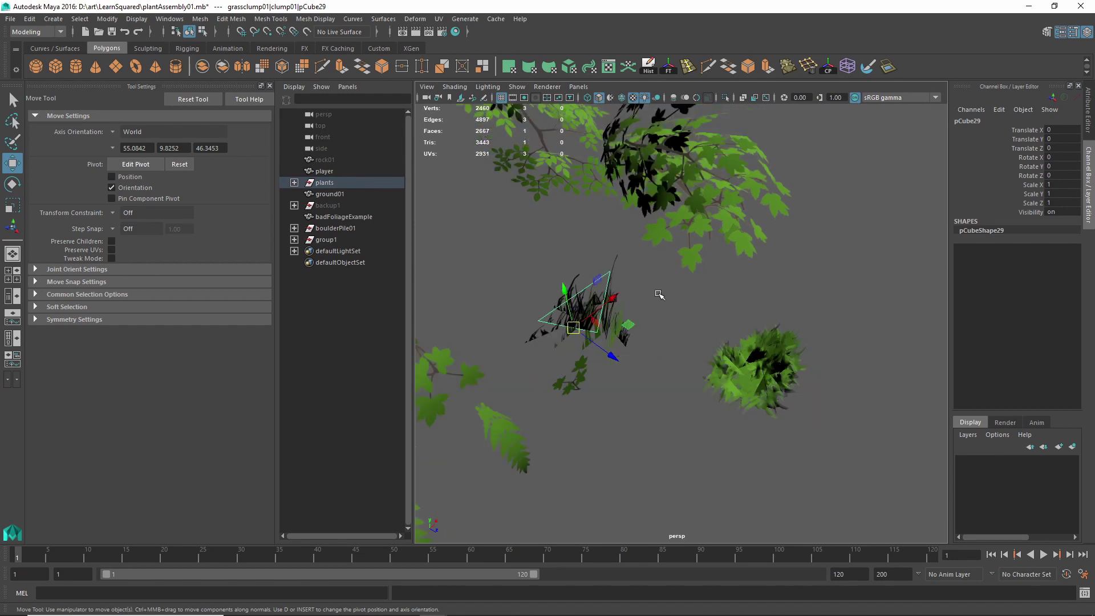
pyautogui.keyDown('alt'); pyautogui.moveTo(623, 274); pyautogui.dragTo(740, 411); pyautogui.keyUp('alt')
pyautogui.keyDown('alt'); pyautogui.moveTo(740, 411); pyautogui.dragTo(682, 359, button='middle'); pyautogui.keyUp('alt')
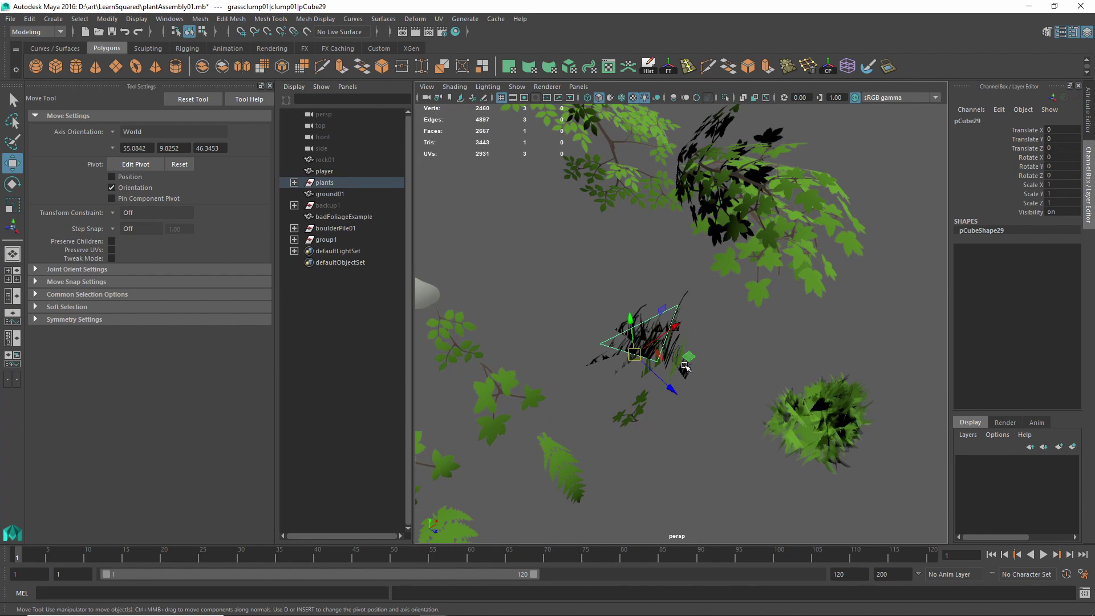
pyautogui.scroll(7, 685, 366)
pyautogui.keyDown('alt'); pyautogui.moveTo(677, 368); pyautogui.dragTo(742, 311, button='middle'); pyautogui.keyUp('alt')
pyautogui.keyDown('alt'); pyautogui.moveTo(743, 311); pyautogui.dragTo(731, 341); pyautogui.keyUp('alt')
pyautogui.scroll(-5, 732, 342)
pyautogui.keyDown('alt'); pyautogui.moveTo(723, 340); pyautogui.dragTo(755, 354, button='middle'); pyautogui.keyUp('alt')
pyautogui.scroll(-6, 755, 354)
pyautogui.keyDown('alt'); pyautogui.moveTo(602, 338); pyautogui.dragTo(895, 322, button='middle'); pyautogui.keyUp('alt')
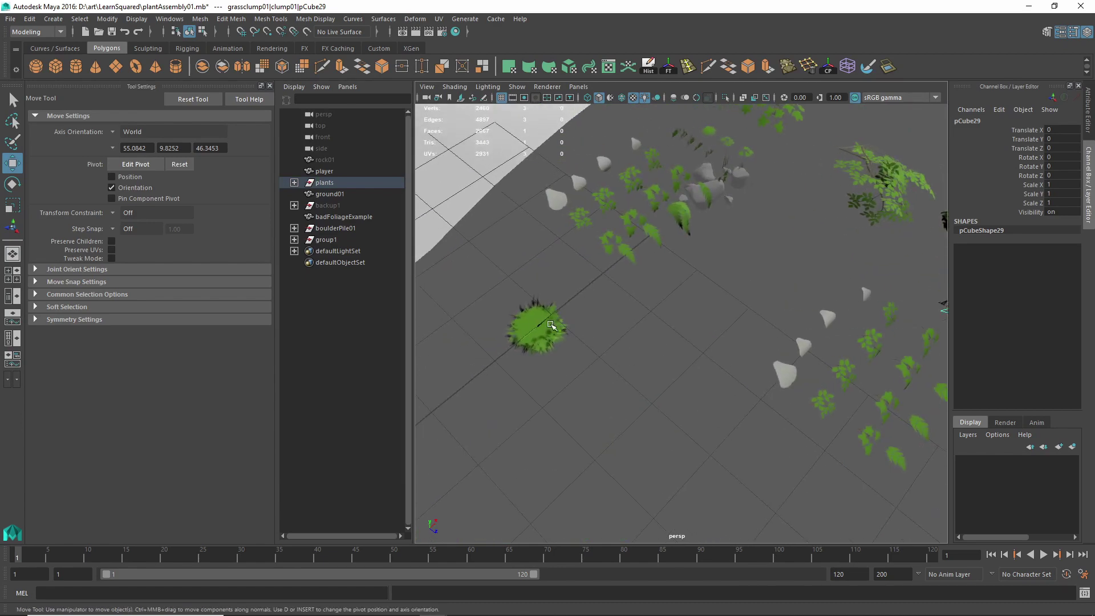
# - Select and frame the badFoliageExample bush to examine its shading against the other plants
pyautogui.click(537, 326)
pyautogui.press('f')
pyautogui.keyDown('alt'); pyautogui.moveTo(537, 326); pyautogui.dragTo(626, 371); pyautogui.keyUp('alt')
pyautogui.scroll(-4, 628, 370)
pyautogui.keyDown('alt'); pyautogui.moveTo(763, 306); pyautogui.dragTo(481, 336, button='middle'); pyautogui.keyUp('alt')
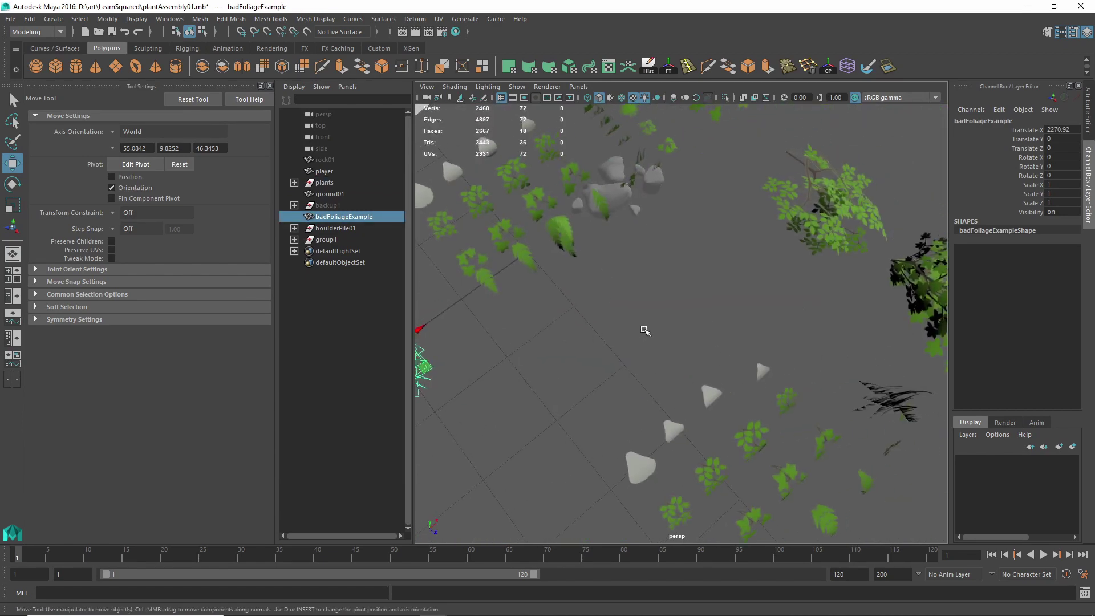
# - Try rotating a single card in the grass clump, and undo the rotation
pyautogui.keyDown('alt'); pyautogui.moveTo(707, 344); pyautogui.dragTo(567, 325, button='middle'); pyautogui.keyUp('alt')
pyautogui.scroll(5, 770, 432)
pyautogui.keyDown('alt'); pyautogui.moveTo(770, 433); pyautogui.dragTo(608, 362, button='middle'); pyautogui.keyUp('alt')
pyautogui.click(689, 408)
pyautogui.keyDown('alt'); pyautogui.moveTo(689, 408); pyautogui.dragTo(704, 369); pyautogui.keyUp('alt')
pyautogui.press('e')
pyautogui.moveTo(643, 341); pyautogui.dragTo(670, 349)
pyautogui.hotkey('ctrl', 'z')
# - Select a grass card in the clump and display the plants shaded without textures to expose their geometry
pyautogui.click(667, 371)
pyautogui.click(690, 286)
pyautogui.keyDown('alt'); pyautogui.moveTo(689, 286); pyautogui.dragTo(728, 405); pyautogui.keyUp('alt')
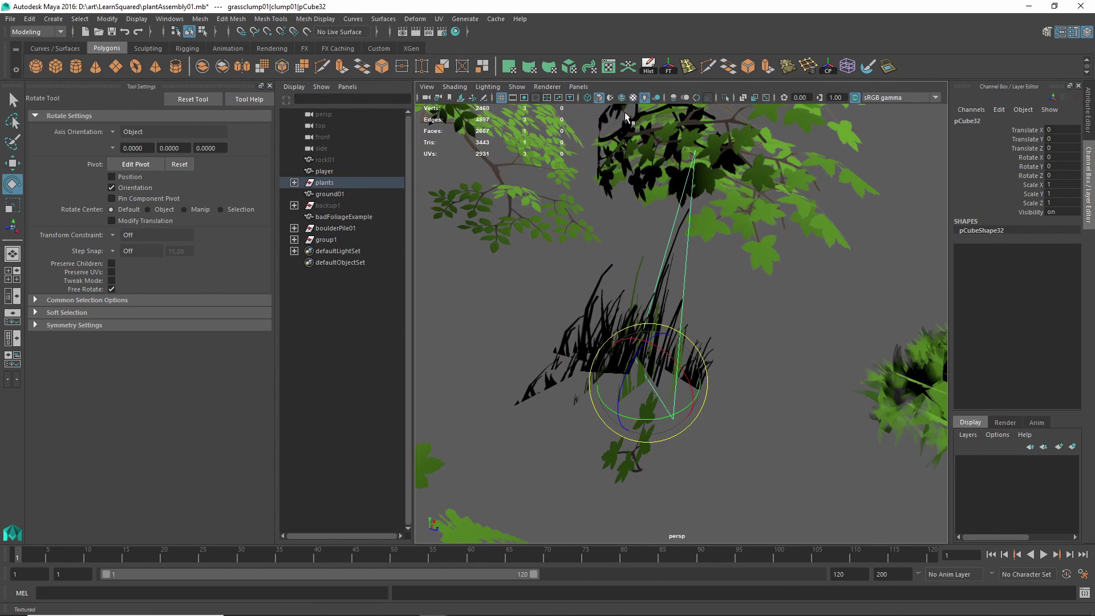
pyautogui.press('5')
pyautogui.moveTo(648, 298)
pyautogui.keyDown('alt'); pyautogui.mouseDown()
pyautogui.moveTo(660, 331)
pyautogui.moveTo(667, 319)
pyautogui.moveTo(679, 336)
pyautogui.moveTo(706, 308)
pyautogui.moveTo(703, 371)
pyautogui.moveTo(691, 347)
pyautogui.moveTo(603, 330)
pyautogui.mouseUp(); pyautogui.keyUp('alt')
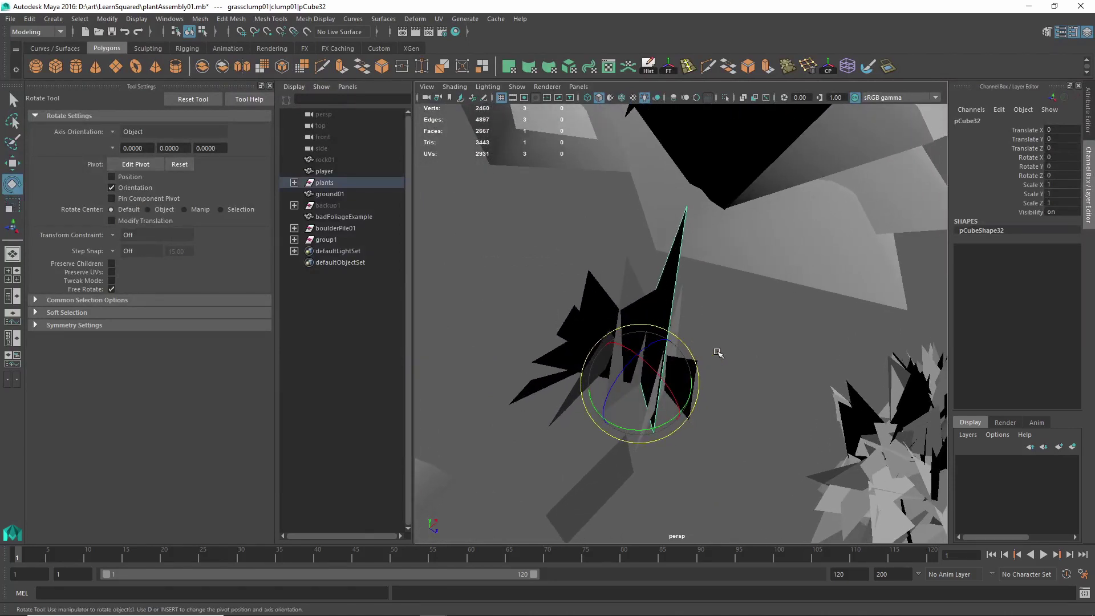
# - Frame the moss clump and duplicate one of its cards as a separate object outside the clump's group
pyautogui.keyDown('alt'); pyautogui.moveTo(720, 427); pyautogui.dragTo(584, 337, button='middle'); pyautogui.keyUp('alt')
pyautogui.click(798, 368)
pyautogui.press('f')
pyautogui.keyDown('alt'); pyautogui.moveTo(719, 378); pyautogui.dragTo(677, 338); pyautogui.keyUp('alt')
pyautogui.click(678, 338)
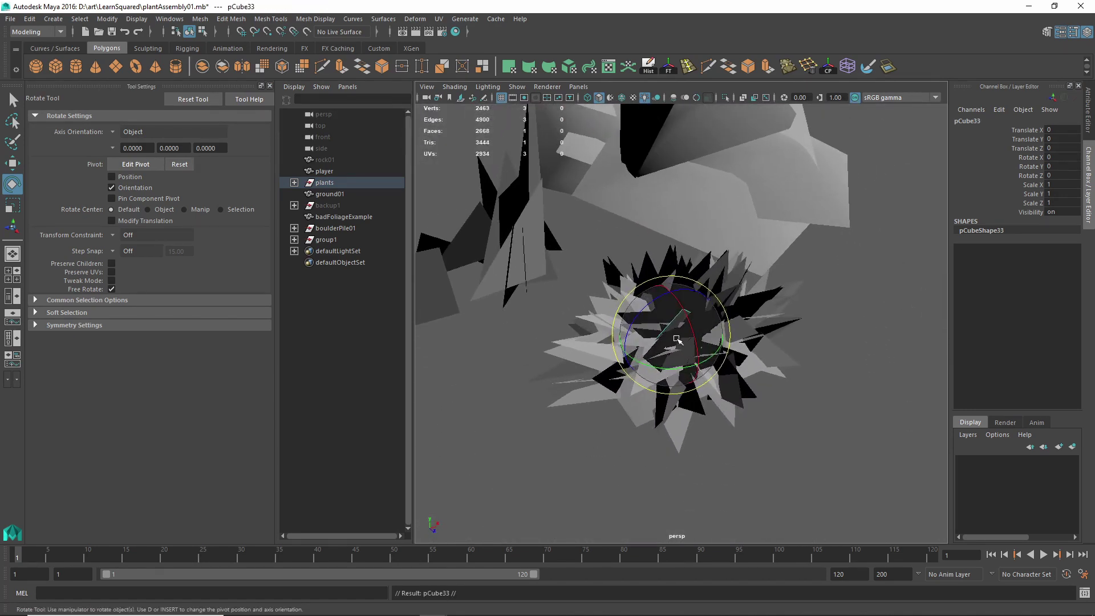
# - Rotate the duplicated card to about -8, -40 and -8 degrees in X, Y and Z, and display the foliage textures
pyautogui.moveTo(614, 305); pyautogui.dragTo(656, 325)
pyautogui.hotkey('ctrl', 'z')
pyautogui.keyDown('alt'); pyautogui.moveTo(710, 386); pyautogui.dragTo(688, 377); pyautogui.keyUp('alt')
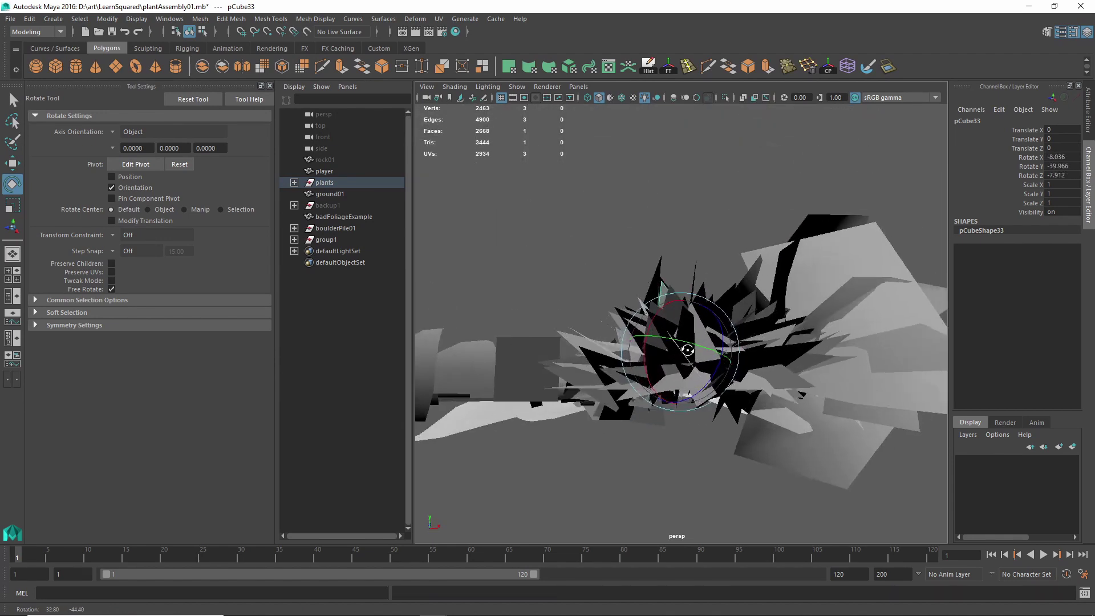
pyautogui.keyDown('alt'); pyautogui.moveTo(690, 349); pyautogui.dragTo(767, 399); pyautogui.keyUp('alt')
pyautogui.click(633, 97)
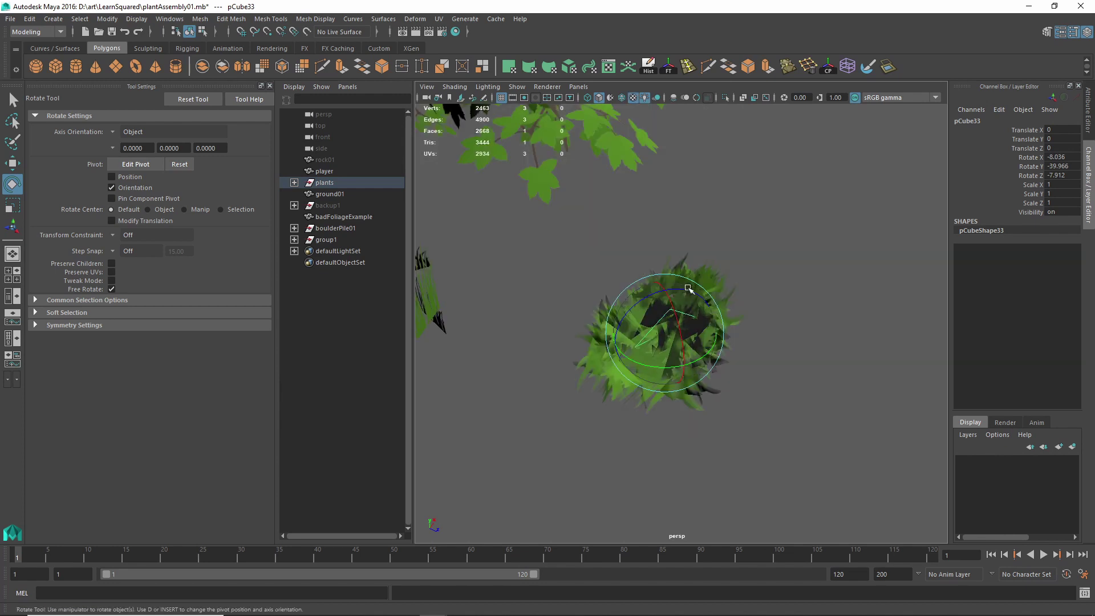
# - Select individual cards and the whole moss clump to examine how its cards are arranged and shaded
pyautogui.keyDown('alt'); pyautogui.moveTo(692, 289); pyautogui.dragTo(794, 288); pyautogui.keyUp('alt')
pyautogui.press('w')
pyautogui.click(623, 353)
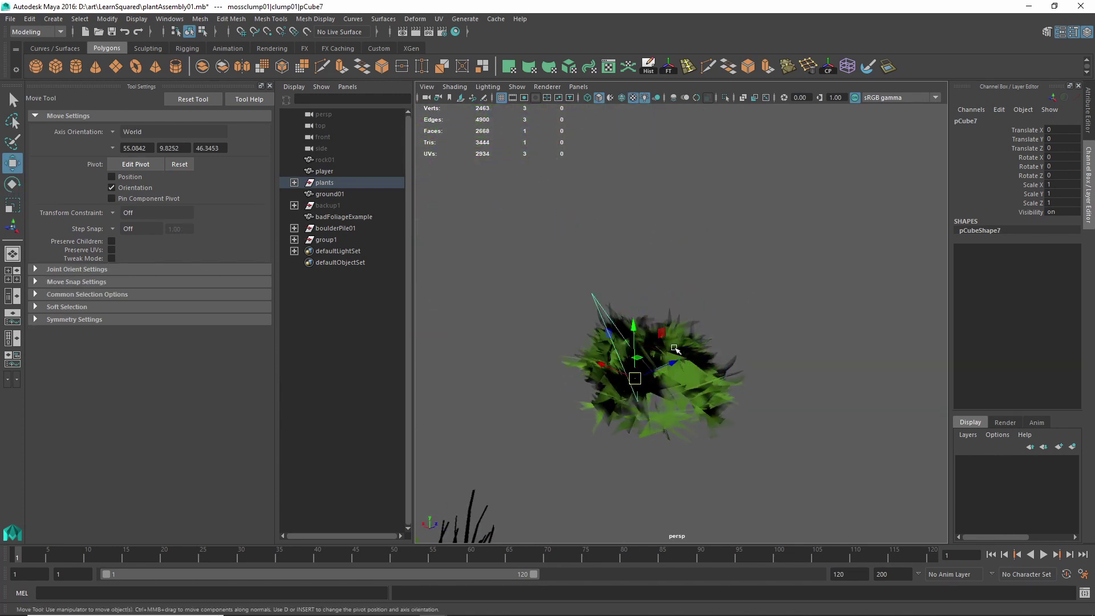
pyautogui.click(703, 372)
pyautogui.keyDown('alt'); pyautogui.moveTo(713, 404); pyautogui.dragTo(667, 370); pyautogui.keyUp('alt')
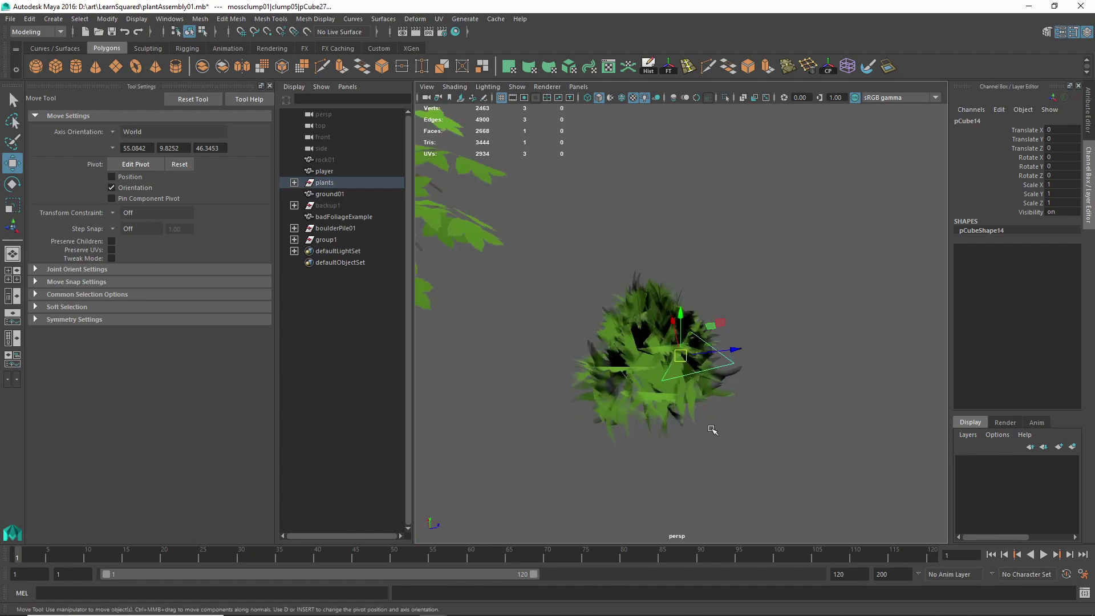
pyautogui.keyDown('alt'); pyautogui.moveTo(720, 410); pyautogui.dragTo(761, 435); pyautogui.keyUp('alt')
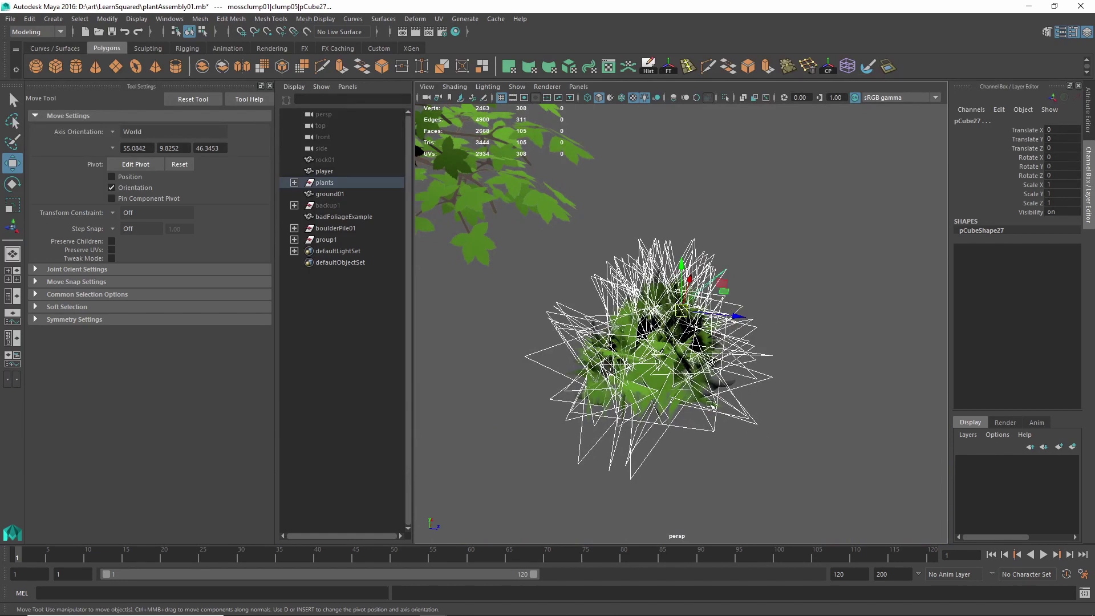
pyautogui.keyDown('alt'); pyautogui.moveTo(678, 368); pyautogui.dragTo(691, 415); pyautogui.keyUp('alt')
# - Duplicate the separate moss card and move the copy about 110 units along Z, clear of the clump
pyautogui.click(683, 314)
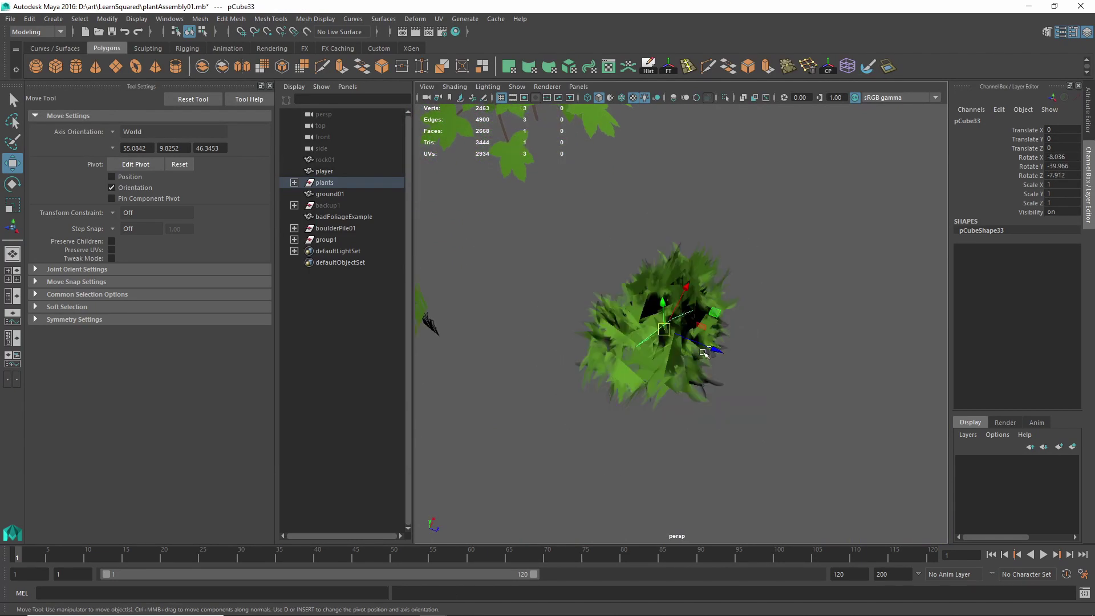
pyautogui.hotkey('ctrl', 'd')
pyautogui.moveTo(715, 350); pyautogui.dragTo(893, 359)
pyautogui.keyDown('alt'); pyautogui.moveTo(845, 422); pyautogui.dragTo(841, 420, button='middle'); pyautogui.keyUp('alt')
pyautogui.keyDown('alt'); pyautogui.moveTo(841, 419); pyautogui.dragTo(671, 323); pyautogui.keyUp('alt')
# - Duplicate and rotate the moved card into a set of four crossing cards, and unparent all four
pyautogui.press('e')
pyautogui.hotkey('ctrl', 'd')
pyautogui.hotkey('ctrl', 'd')
pyautogui.moveTo(720, 364); pyautogui.dragTo(764, 336)
pyautogui.hotkey('ctrl', 'd')
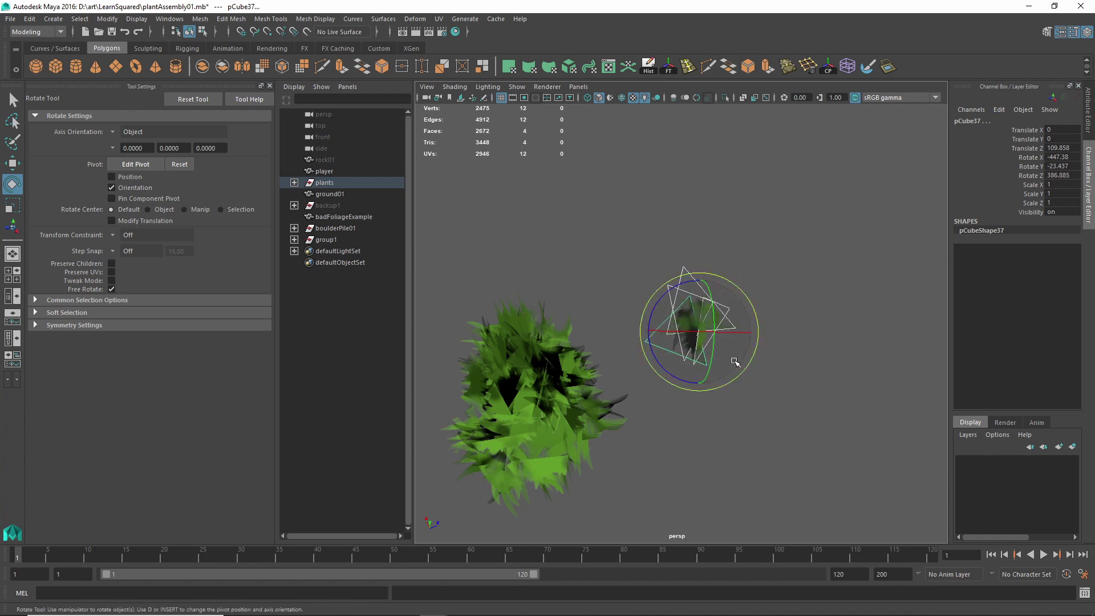
pyautogui.hotkey('shift', 'p')
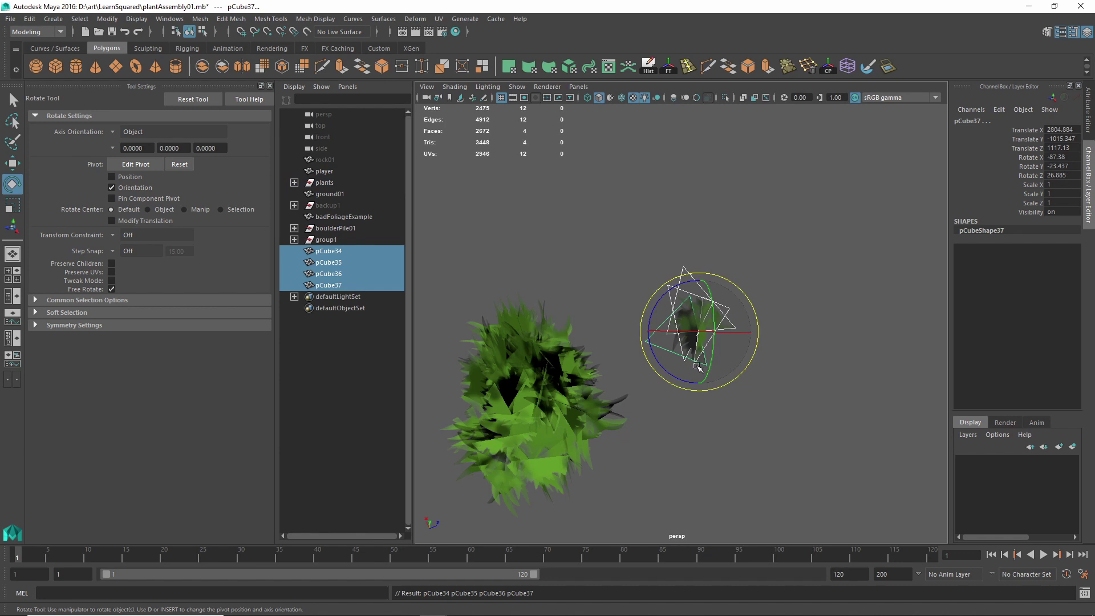
# - Duplicate the four-card set three times, turning the copies to different angles to build a 16-card cluster
pyautogui.keyDown('alt'); pyautogui.moveTo(696, 365); pyautogui.dragTo(552, 350); pyautogui.keyUp('alt')
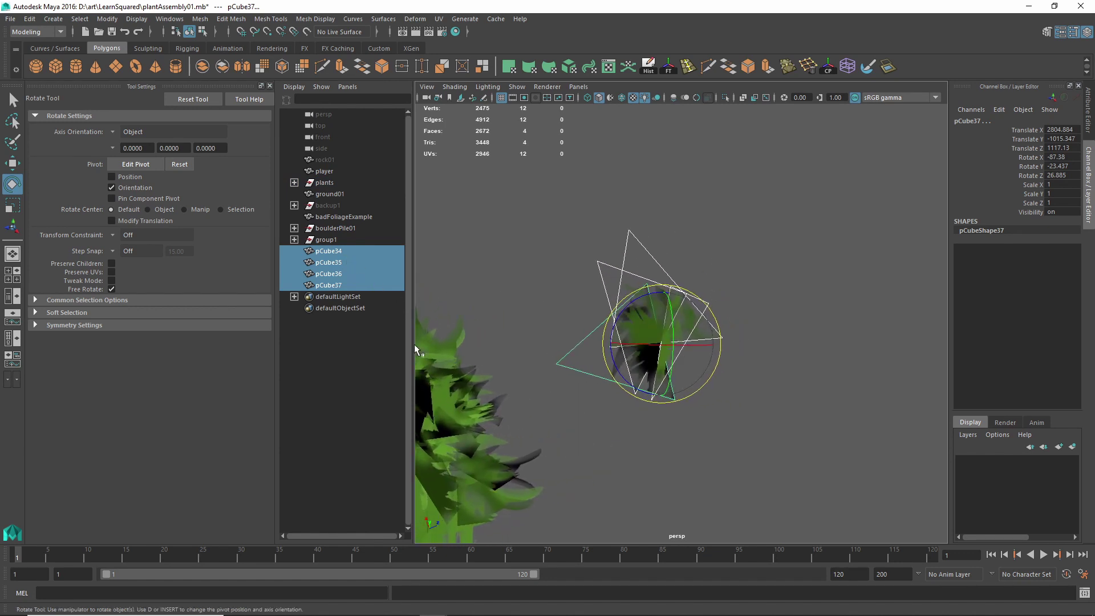
pyautogui.click(334, 255)
pyautogui.keyDown('shift'); pyautogui.click(336, 285); pyautogui.keyUp('shift')
pyautogui.hotkey('ctrl', 'd')
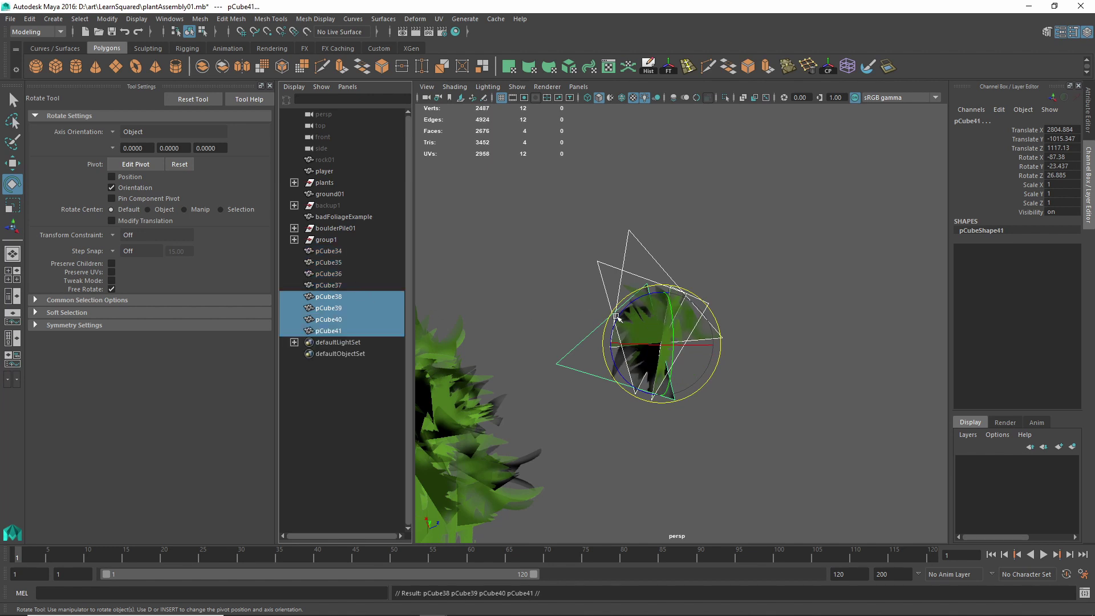
pyautogui.moveTo(639, 318)
pyautogui.mouseDown()
pyautogui.moveTo(656, 318)
pyautogui.moveTo(642, 318)
pyautogui.mouseUp()
pyautogui.hotkey('ctrl', 'd')
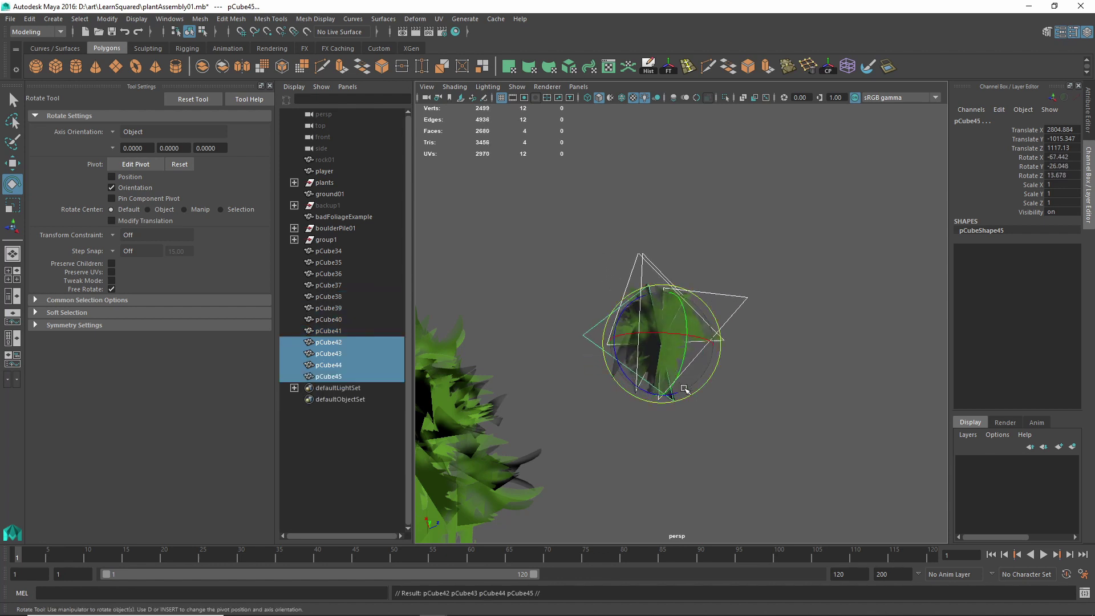
pyautogui.moveTo(645, 349); pyautogui.dragTo(683, 289)
pyautogui.hotkey('ctrl', 'd')
pyautogui.keyDown('alt'); pyautogui.moveTo(699, 377); pyautogui.dragTo(723, 328); pyautogui.keyUp('alt')
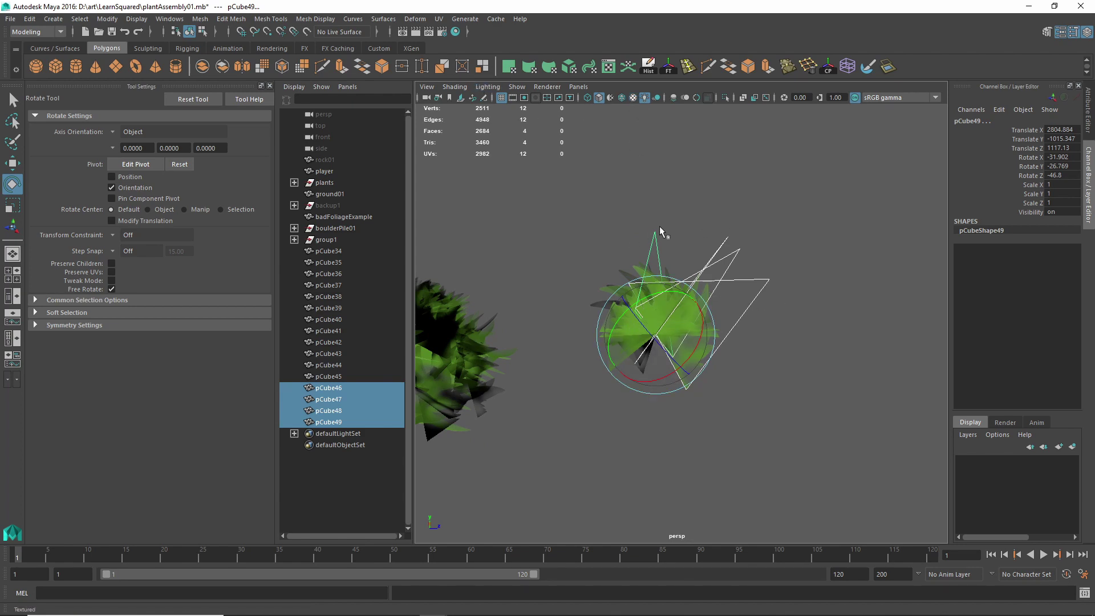
# - Display the new cluster without textures, select all its cards, and examine their shading from several angles
pyautogui.click(632, 98)
pyautogui.keyDown('alt'); pyautogui.moveTo(664, 238); pyautogui.dragTo(705, 244); pyautogui.keyUp('alt')
pyautogui.moveTo(607, 203); pyautogui.dragTo(729, 323)
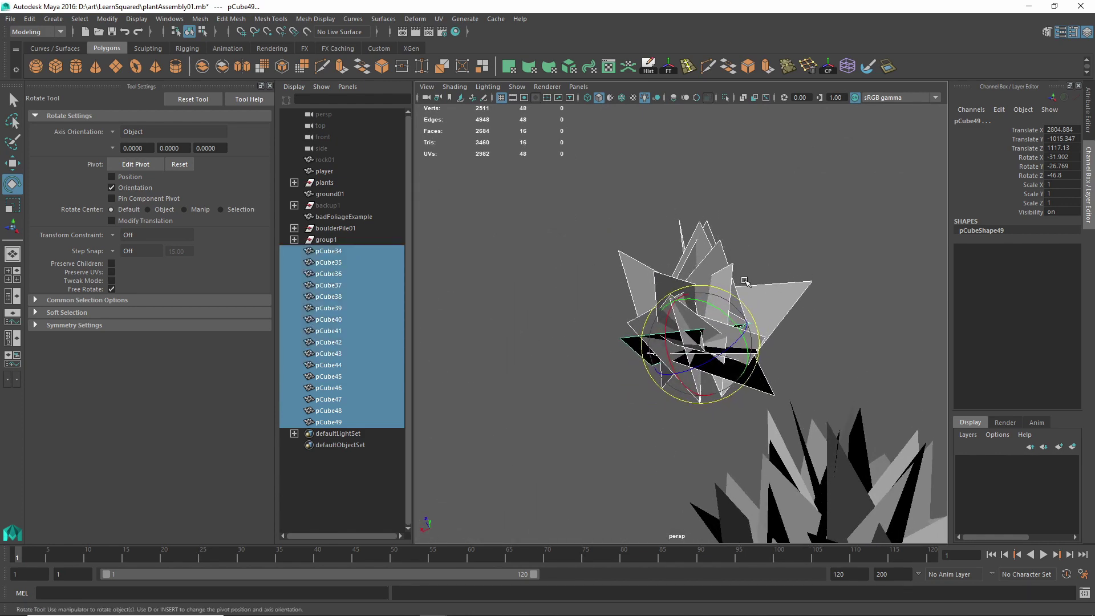
pyautogui.keyDown('alt'); pyautogui.moveTo(744, 281); pyautogui.dragTo(702, 333); pyautogui.keyUp('alt')
pyautogui.keyDown('alt'); pyautogui.moveTo(702, 333); pyautogui.dragTo(736, 336, button='right'); pyautogui.keyUp('alt')
pyautogui.keyDown('alt'); pyautogui.moveTo(735, 336); pyautogui.dragTo(748, 341); pyautogui.keyUp('alt')
pyautogui.click(780, 325)
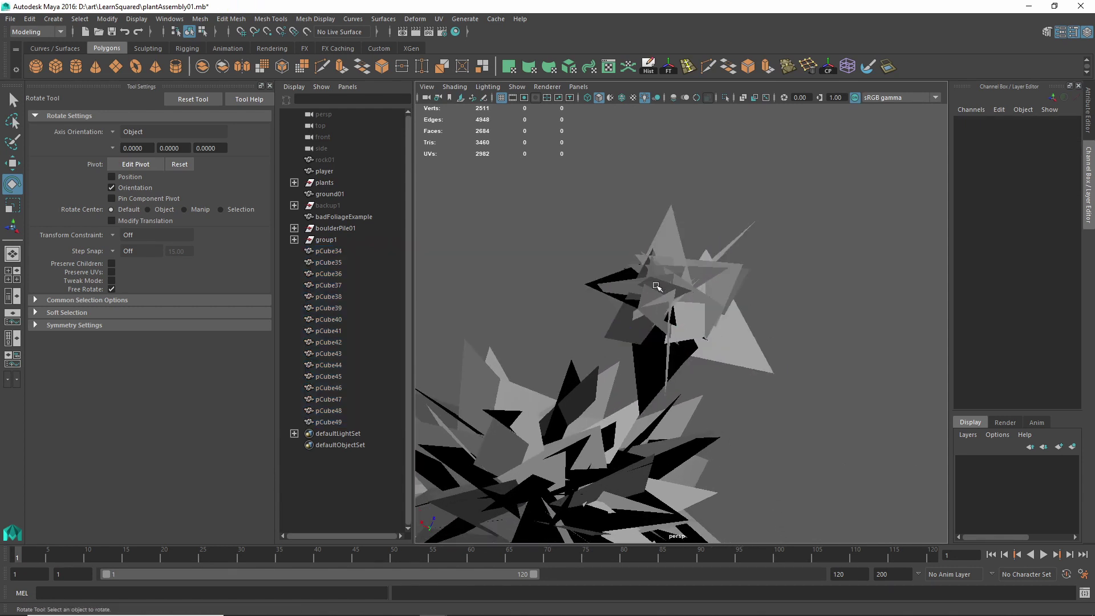
# - Rotate the edge-on card pCube45 in the new cluster slightly and clear the selection
pyautogui.click(662, 358)
pyautogui.click(667, 368)
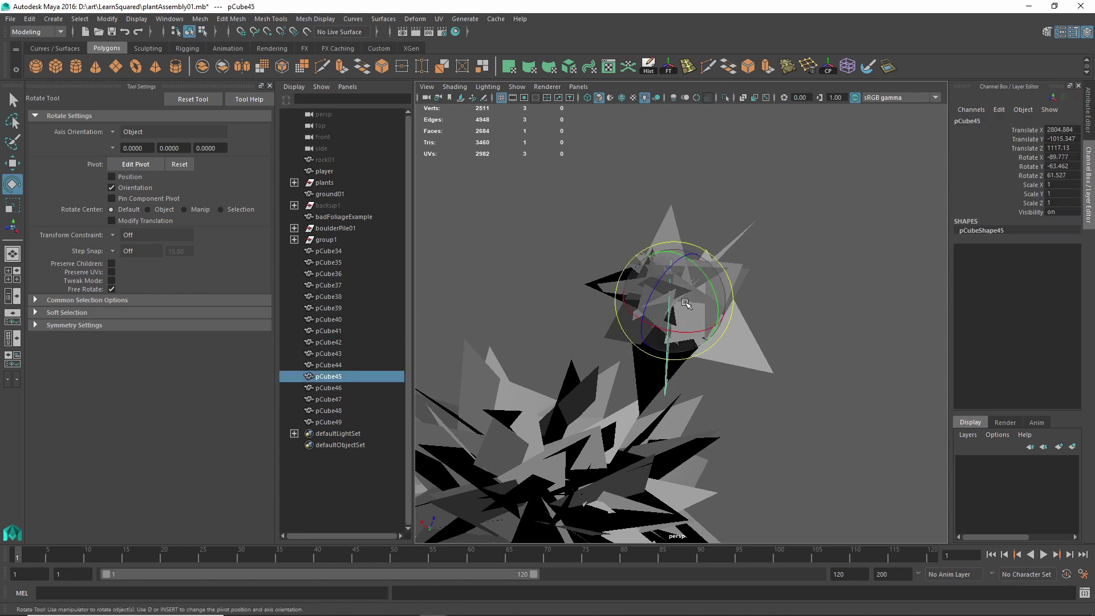
pyautogui.moveTo(686, 301); pyautogui.dragTo(677, 301)
pyautogui.click(789, 285)
# - Select the moss clump and compare its shading with the surrounding untextured plants
pyautogui.keyDown('alt'); pyautogui.moveTo(789, 286); pyautogui.dragTo(705, 365); pyautogui.keyUp('alt')
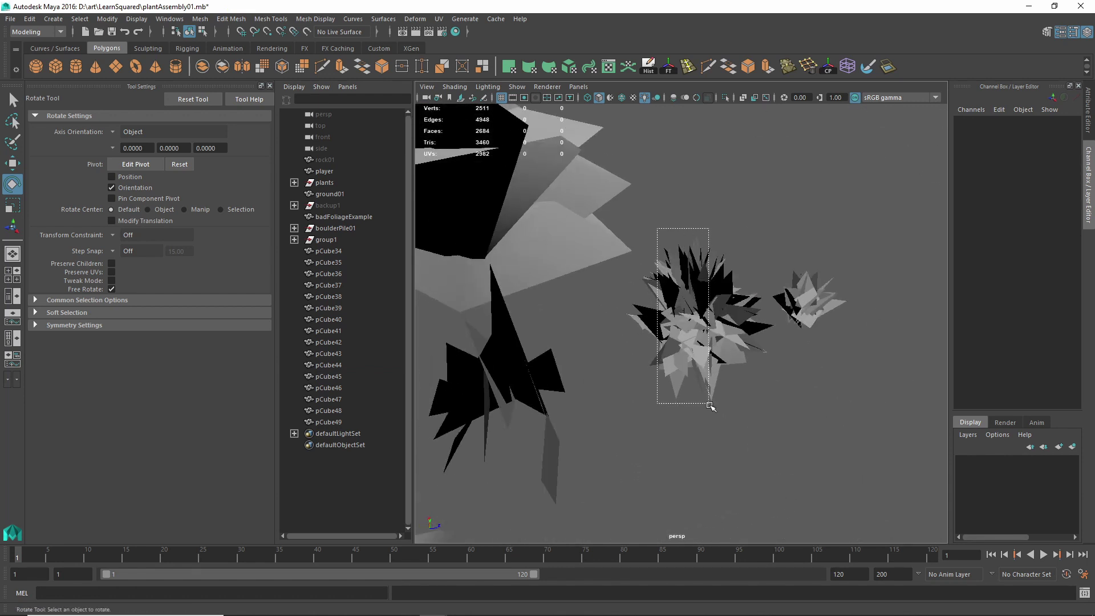
pyautogui.moveTo(712, 411); pyautogui.dragTo(654, 370)
pyautogui.keyDown('alt'); pyautogui.moveTo(654, 369); pyautogui.dragTo(721, 360, button='middle'); pyautogui.keyUp('alt')
pyautogui.scroll(-4, 719, 361)
pyautogui.keyDown('alt'); pyautogui.moveTo(636, 346); pyautogui.dragTo(743, 350, button='middle'); pyautogui.keyUp('alt')
pyautogui.scroll(-2, 737, 352)
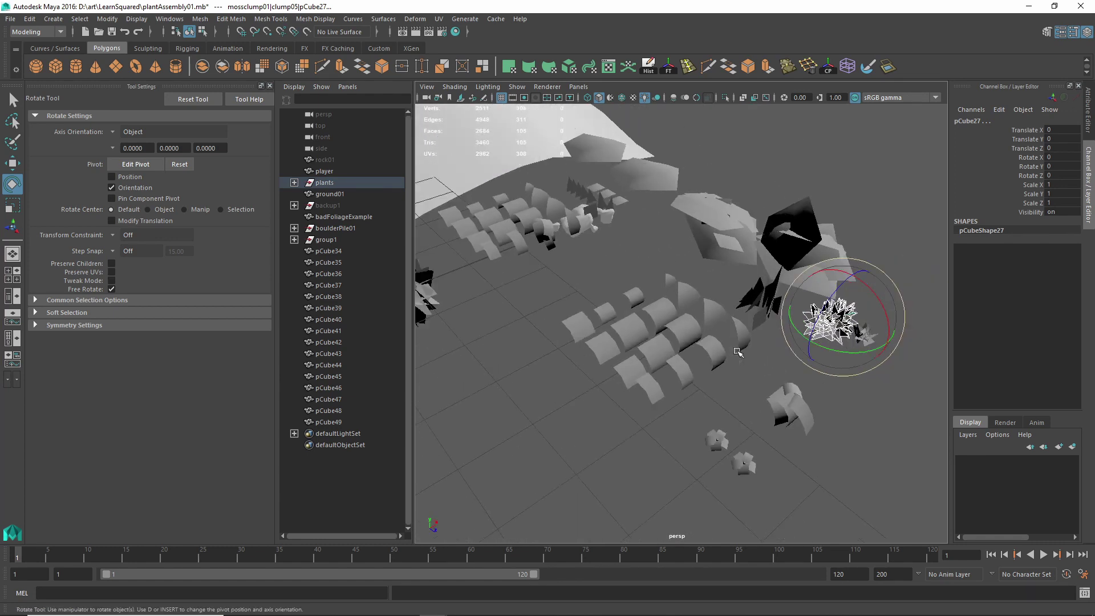
# - Select a petal card on the white flower and examine its shape and shading with textures displayed
pyautogui.keyDown('alt'); pyautogui.moveTo(738, 352); pyautogui.dragTo(776, 342); pyautogui.keyUp('alt')
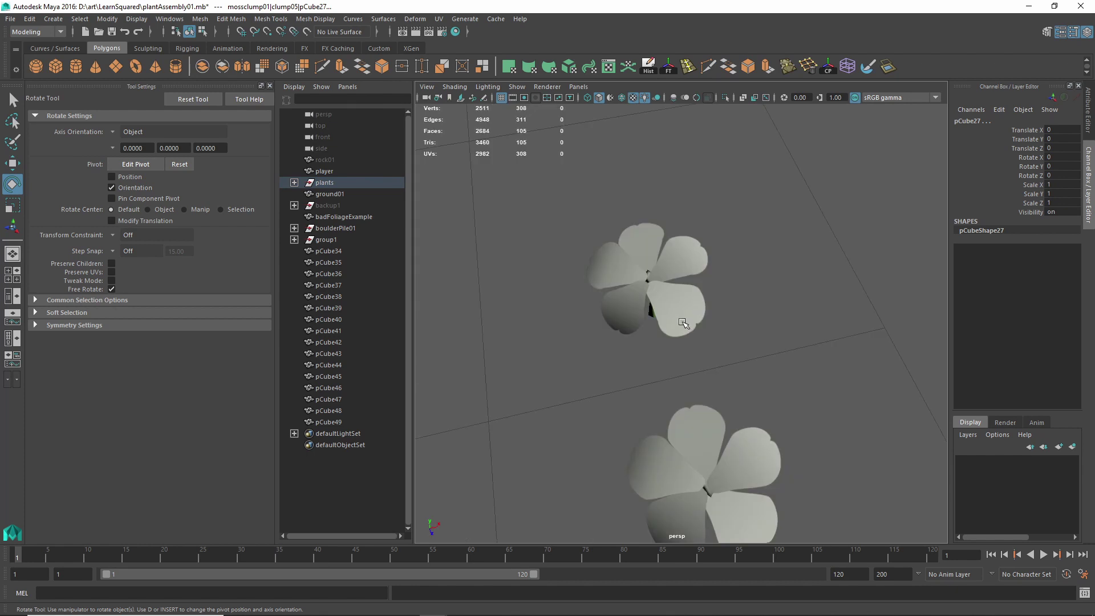
pyautogui.click(656, 296)
pyautogui.keyDown('alt'); pyautogui.moveTo(655, 296); pyautogui.dragTo(667, 308, button='right'); pyautogui.keyUp('alt')
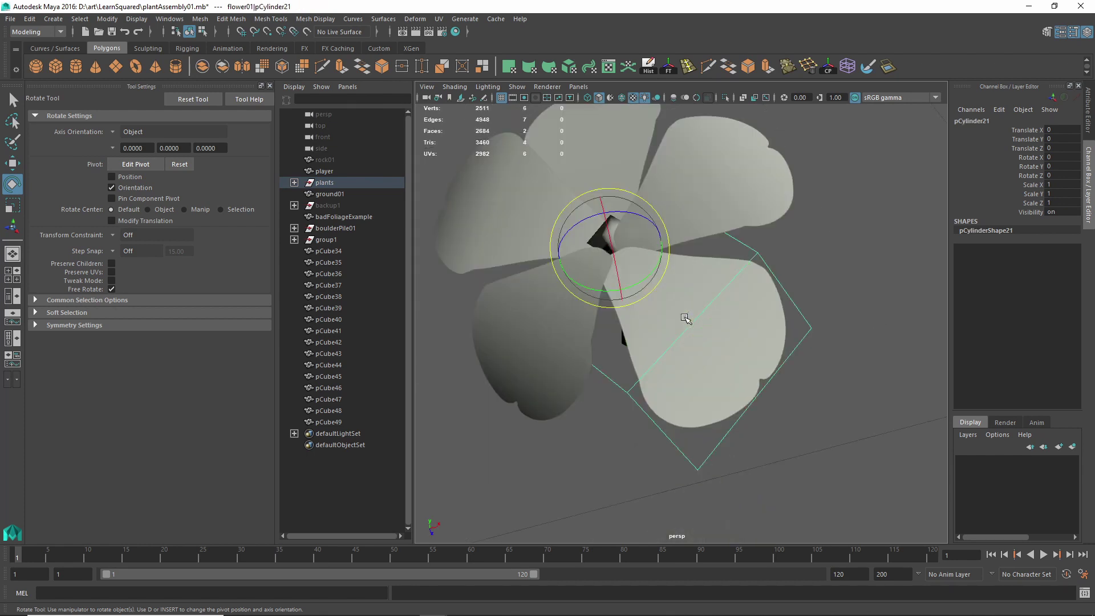
pyautogui.keyDown('alt'); pyautogui.moveTo(667, 308); pyautogui.dragTo(738, 324); pyautogui.keyUp('alt')
pyautogui.scroll(-3, 744, 314)
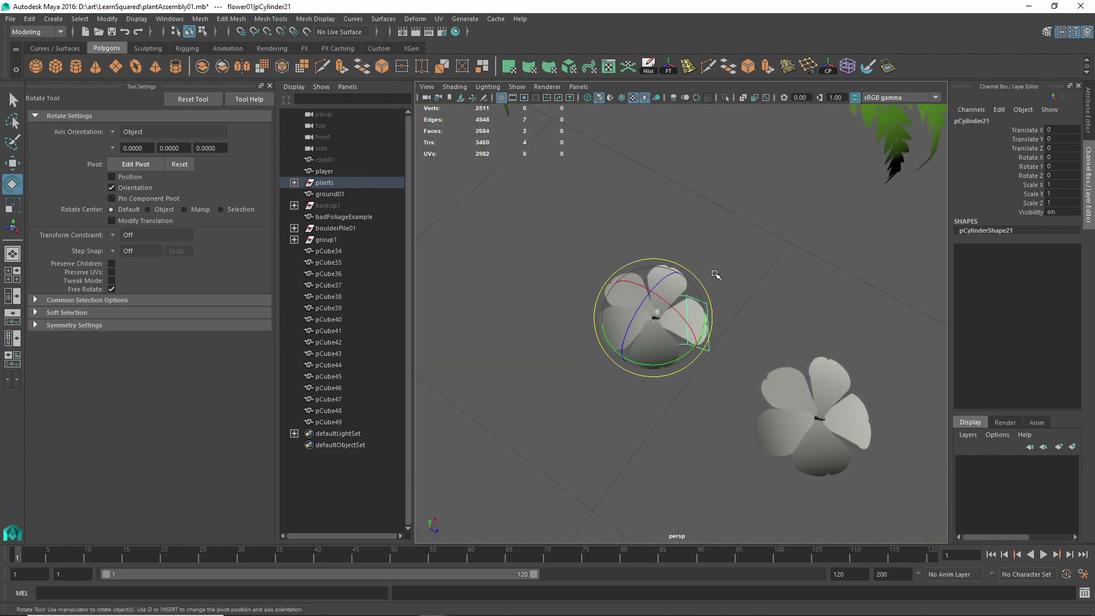
pyautogui.moveTo(686, 353)
pyautogui.mouseDown()
pyautogui.moveTo(639, 360)
pyautogui.moveTo(670, 361)
pyautogui.mouseUp()
pyautogui.scroll(8, 718, 361)
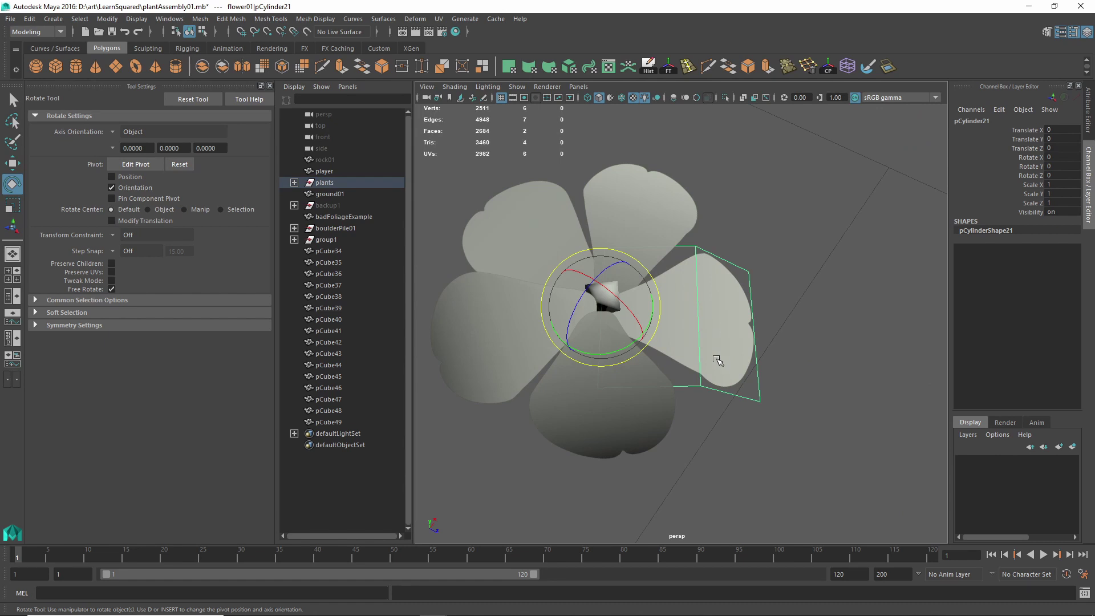
# - Select the small centre piece of the flower and examine its geometry from the side and above
pyautogui.press('w')
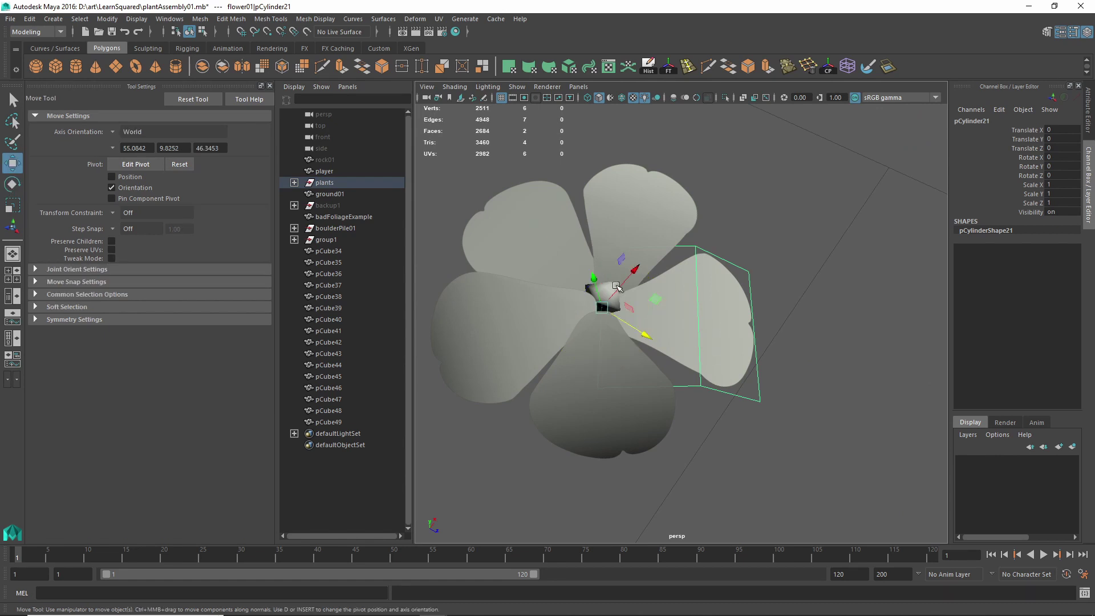
pyautogui.click(615, 285)
pyautogui.keyDown('alt'); pyautogui.moveTo(616, 285); pyautogui.dragTo(676, 291); pyautogui.keyUp('alt')
pyautogui.scroll(4, 676, 291)
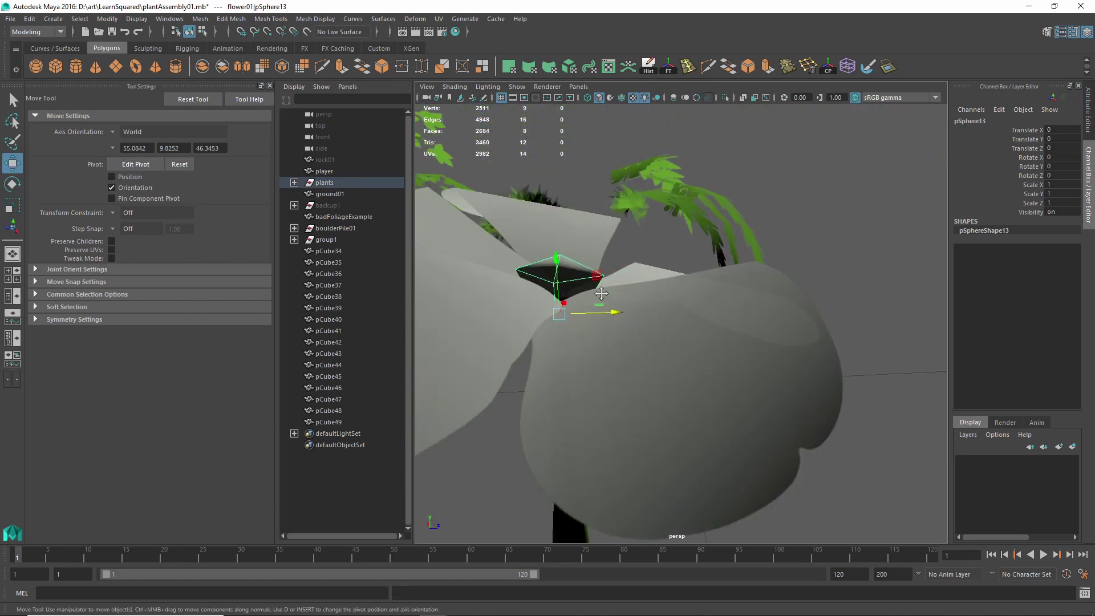
pyautogui.keyDown('alt'); pyautogui.moveTo(568, 296); pyautogui.dragTo(711, 326, button='middle'); pyautogui.keyUp('alt')
pyautogui.keyDown('alt'); pyautogui.moveTo(711, 326); pyautogui.dragTo(430, 5); pyautogui.keyUp('alt')
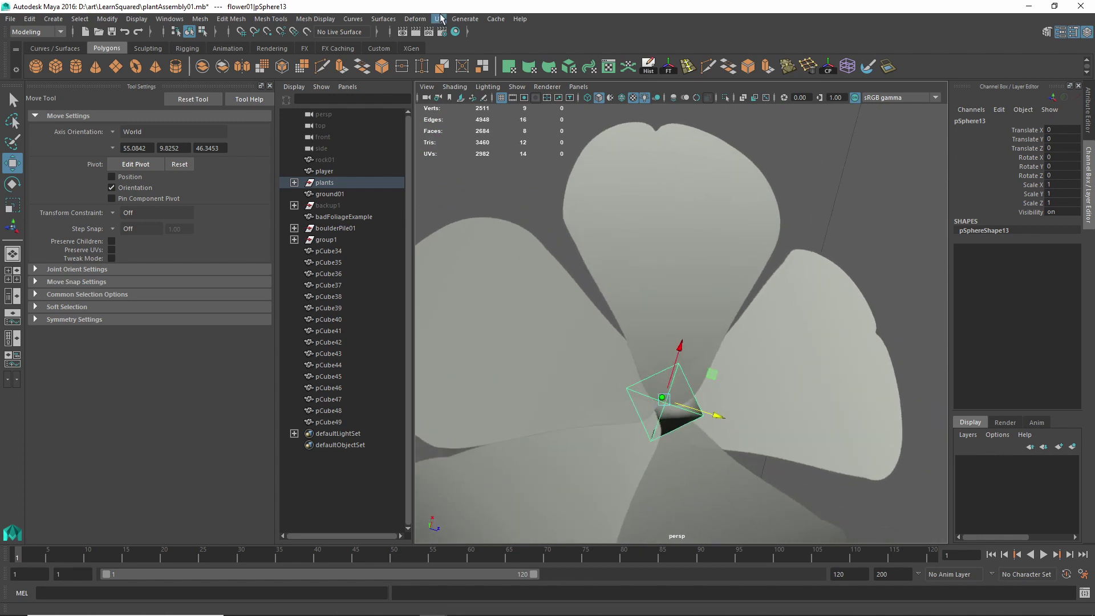
# - Examine where the flower centre's UVs sit on the foliage texture in the UV Editor, and close the editor
pyautogui.click(441, 18)
pyautogui.click(467, 48)
pyautogui.moveTo(655, 427); pyautogui.dragTo(654, 185)
pyautogui.scroll(6, 671, 520)
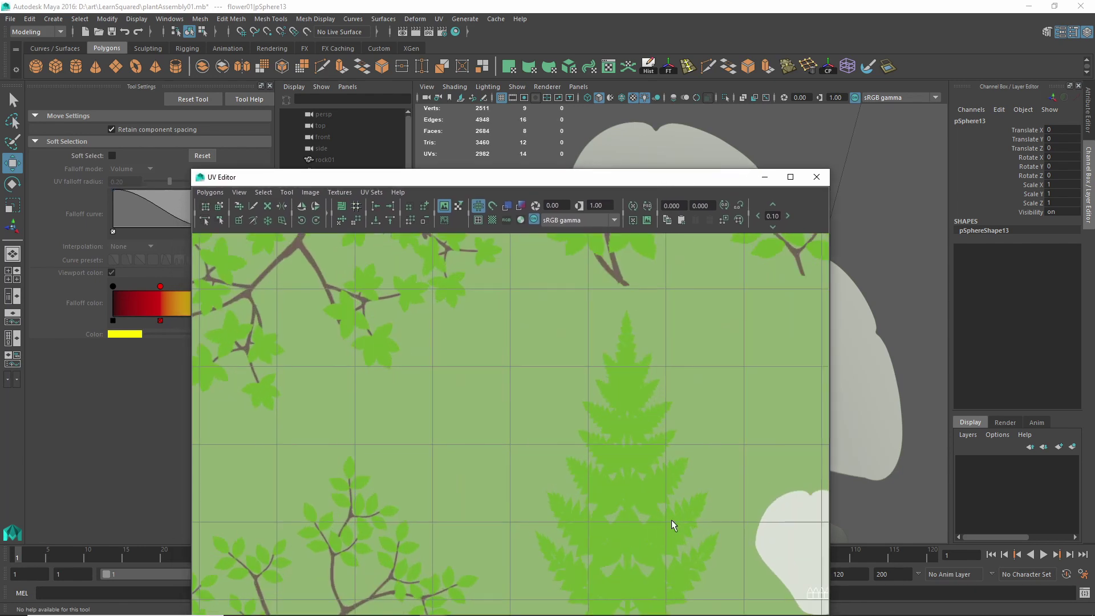
pyautogui.keyDown('alt'); pyautogui.moveTo(705, 530); pyautogui.dragTo(522, 410, button='middle'); pyautogui.keyUp('alt')
pyautogui.scroll(3, 649, 475)
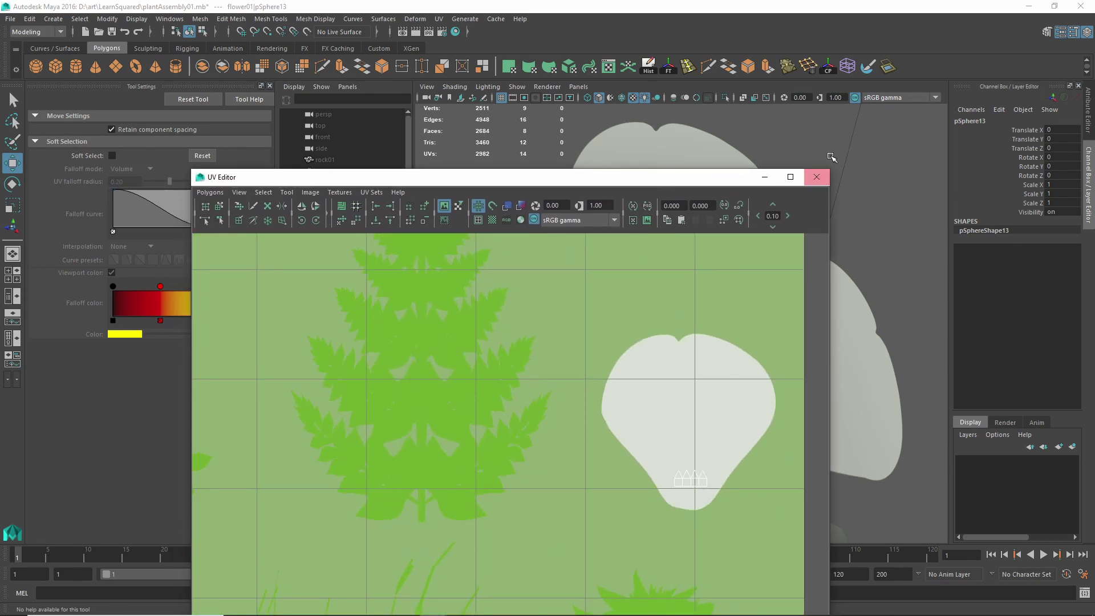
pyautogui.click(816, 177)
# - Select the flower's stem and examine how it joins the petals
pyautogui.keyDown('alt'); pyautogui.moveTo(781, 308); pyautogui.dragTo(704, 251); pyautogui.keyUp('alt')
pyautogui.click(673, 372)
pyautogui.keyDown('alt'); pyautogui.moveTo(708, 410); pyautogui.dragTo(663, 420); pyautogui.keyUp('alt')
pyautogui.scroll(5, 782, 367)
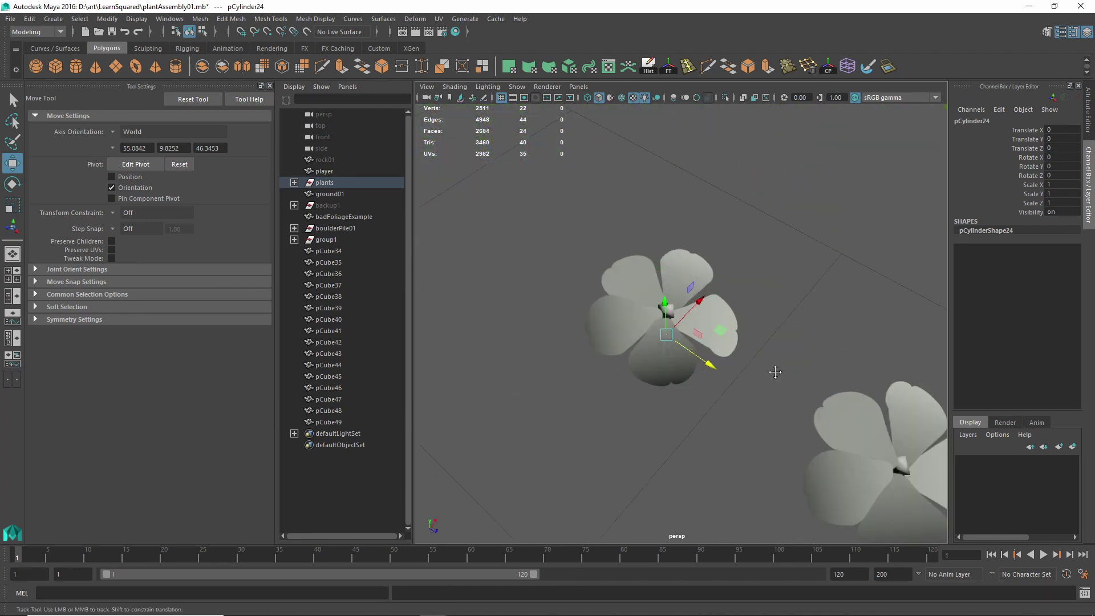
# - Select the petals and centre of the neighbouring flower and view it among the surrounding plants
pyautogui.keyDown('alt'); pyautogui.moveTo(740, 368); pyautogui.dragTo(696, 319, button='middle'); pyautogui.keyUp('alt')
pyautogui.click(711, 317)
pyautogui.moveTo(686, 203); pyautogui.dragTo(815, 375)
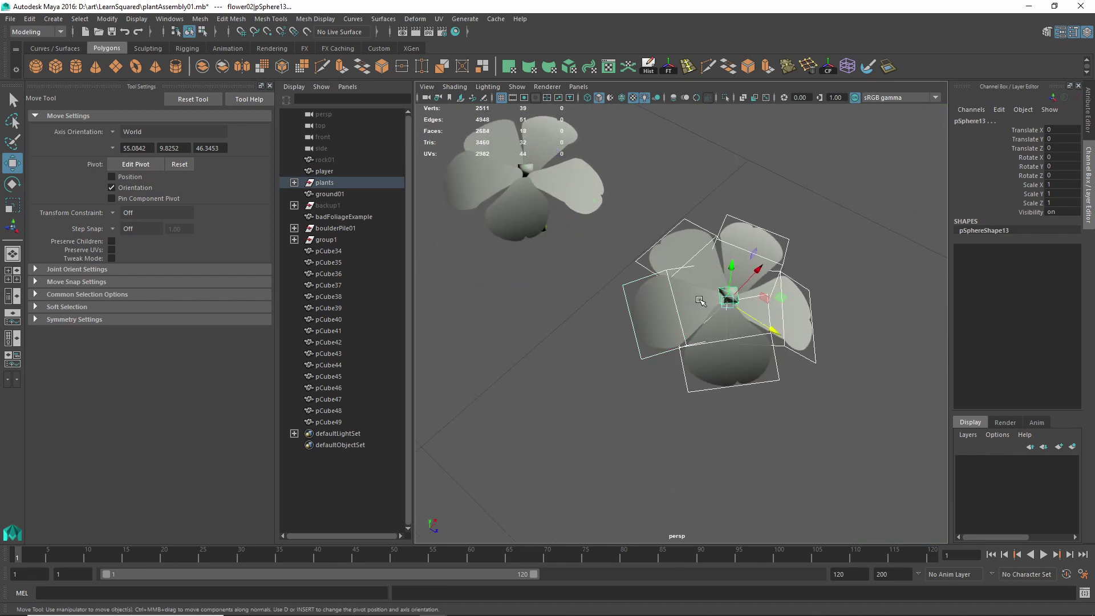
pyautogui.scroll(-8, 775, 315)
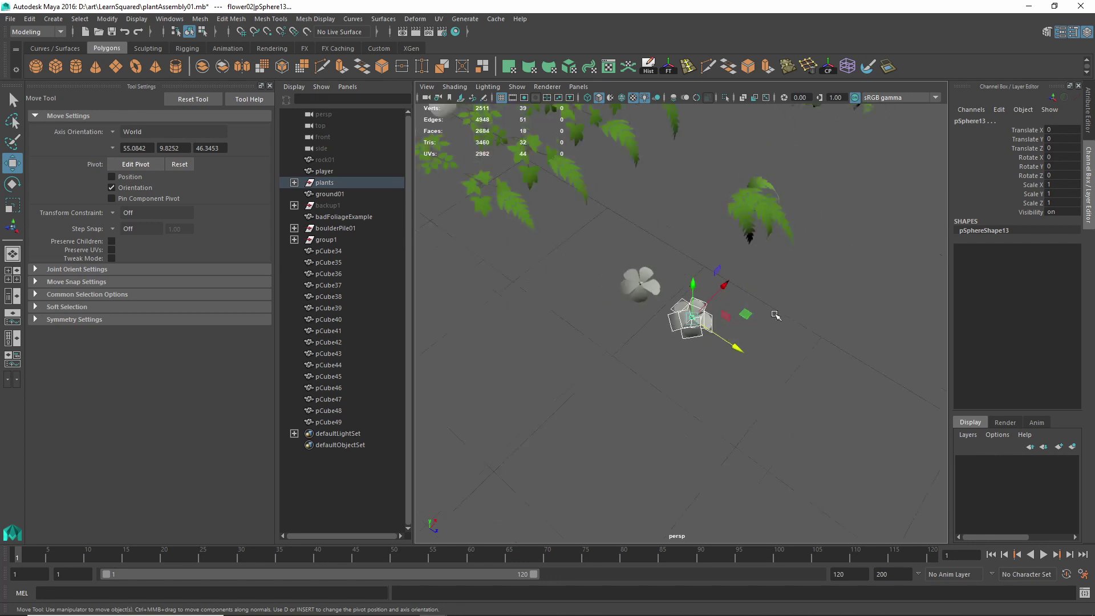
pyautogui.keyDown('alt'); pyautogui.moveTo(627, 228); pyautogui.dragTo(725, 364, button='middle'); pyautogui.keyUp('alt')
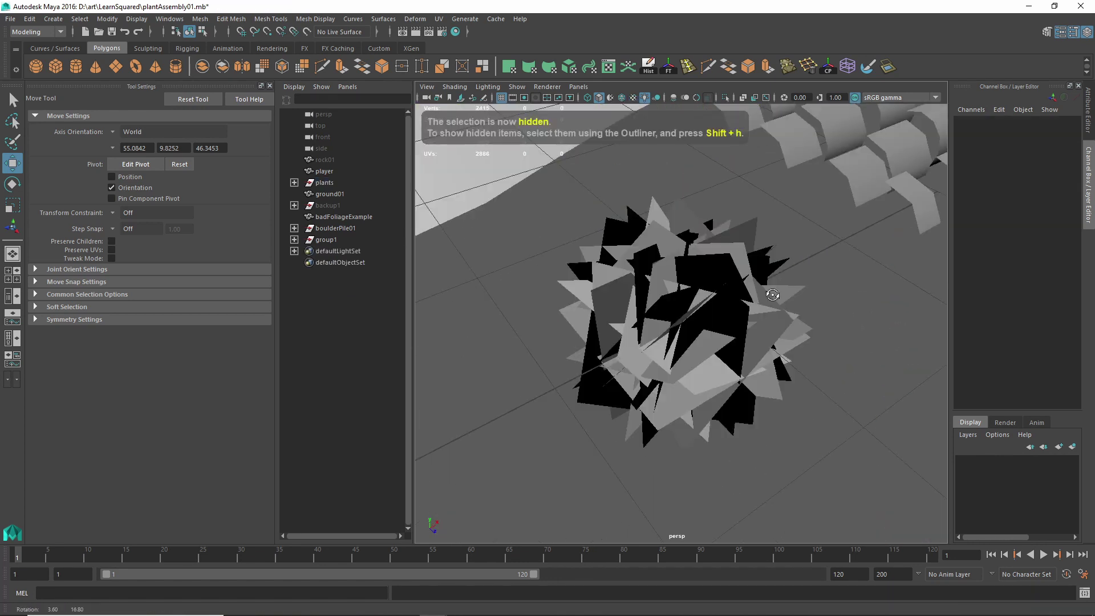
# - Examine the light and dark card shading on the untextured foliage clump from slightly different angles
pyautogui.keyDown('alt'); pyautogui.moveTo(773, 295); pyautogui.dragTo(781, 342); pyautogui.keyUp('alt')
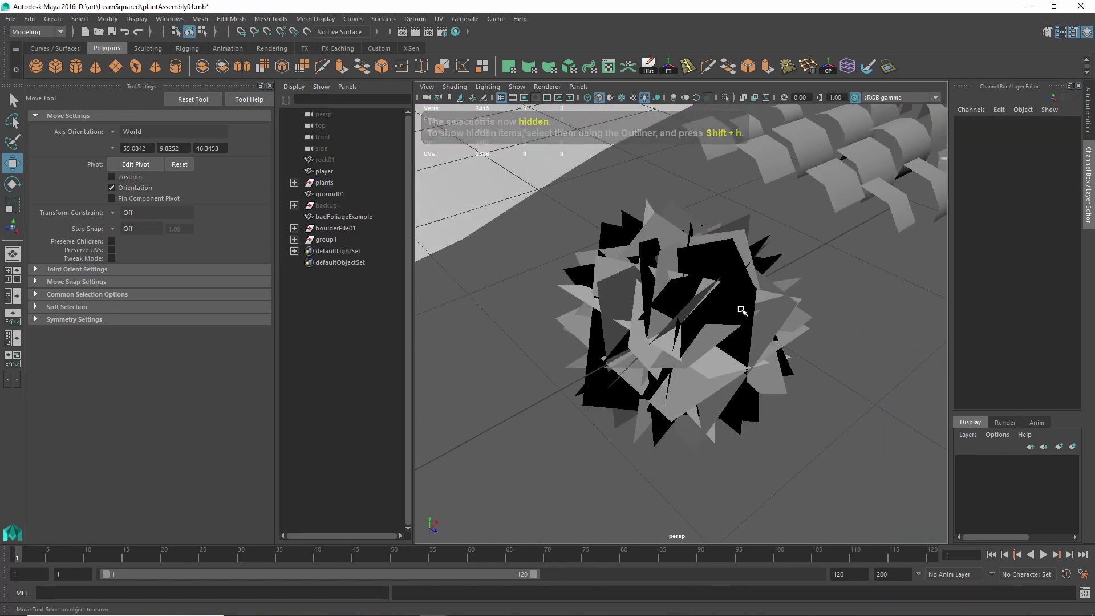
pyautogui.click(788, 374)
pyautogui.click(830, 389)
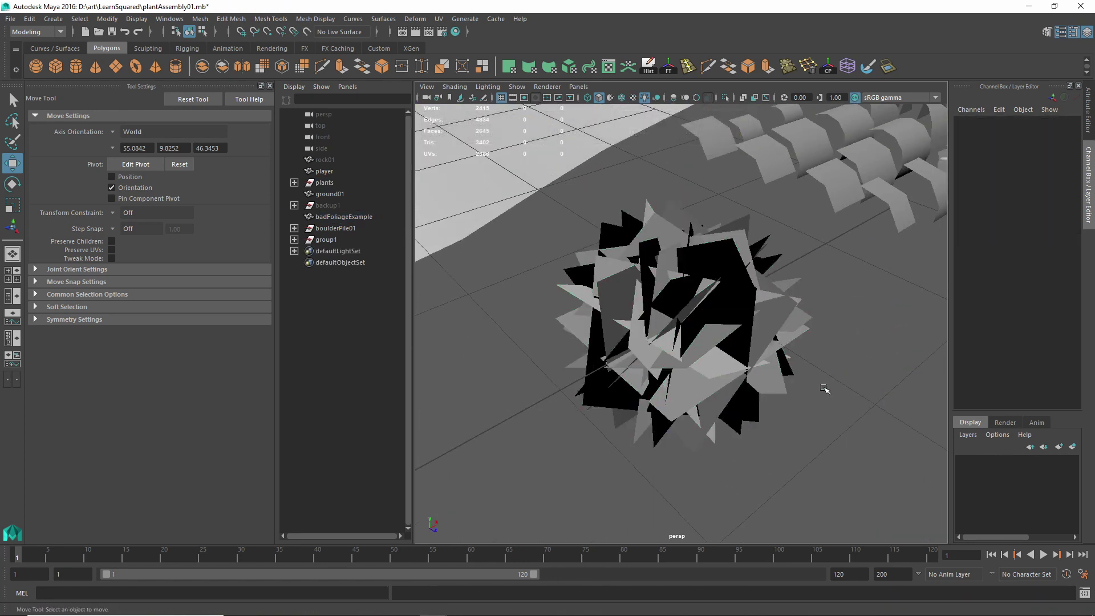
pyautogui.moveTo(763, 386)
pyautogui.keyDown('alt'); pyautogui.mouseDown()
pyautogui.moveTo(788, 429)
pyautogui.moveTo(835, 384)
pyautogui.moveTo(762, 393)
pyautogui.mouseUp(); pyautogui.keyUp('alt')
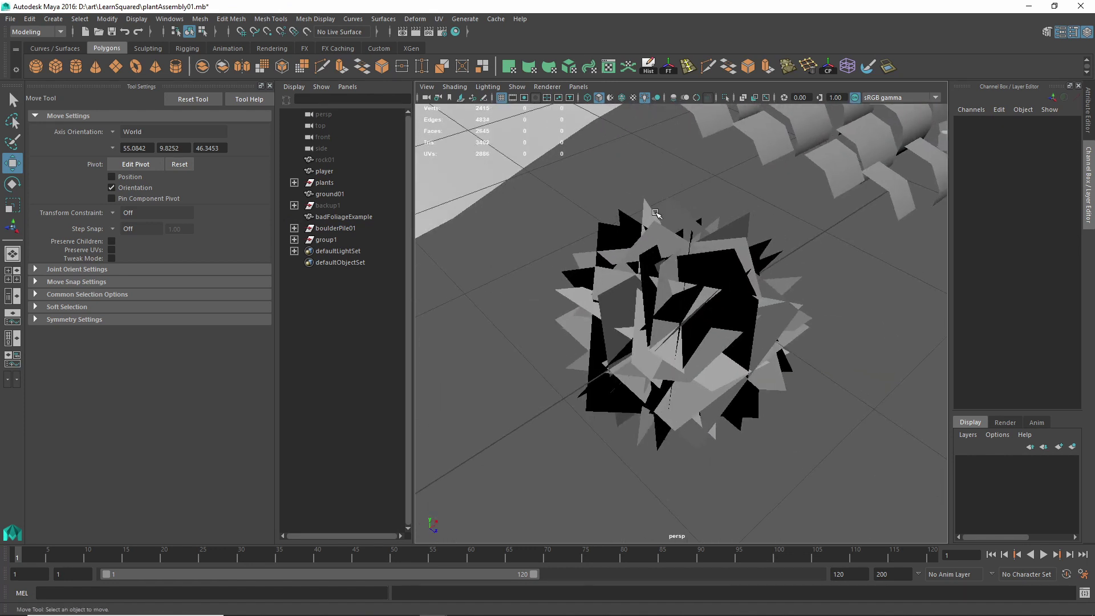
pyautogui.moveTo(663, 244)
pyautogui.keyDown('alt'); pyautogui.mouseDown()
pyautogui.moveTo(662, 179)
pyautogui.moveTo(653, 254)
pyautogui.mouseUp(); pyautogui.keyUp('alt')
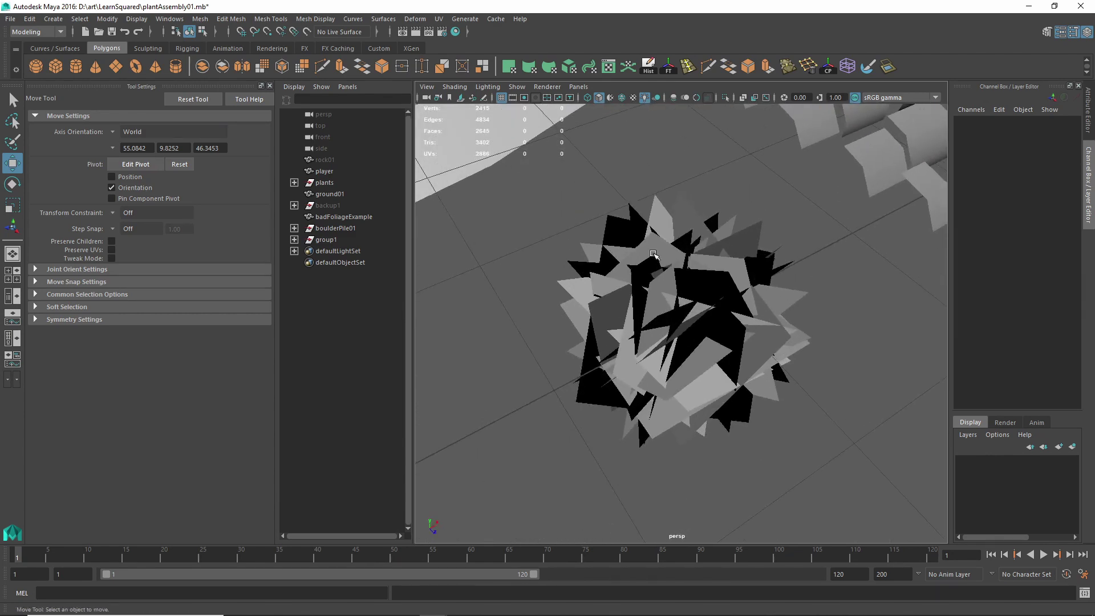
# - Turn the textures on and back off to compare the foliage clump's textured look with its bare card shading
pyautogui.click(633, 97)
pyautogui.keyDown('alt'); pyautogui.moveTo(727, 286); pyautogui.dragTo(607, 402); pyautogui.keyUp('alt')
pyautogui.scroll(-3, 696, 371)
pyautogui.keyDown('alt'); pyautogui.moveTo(608, 402); pyautogui.dragTo(677, 337, button='middle'); pyautogui.keyUp('alt')
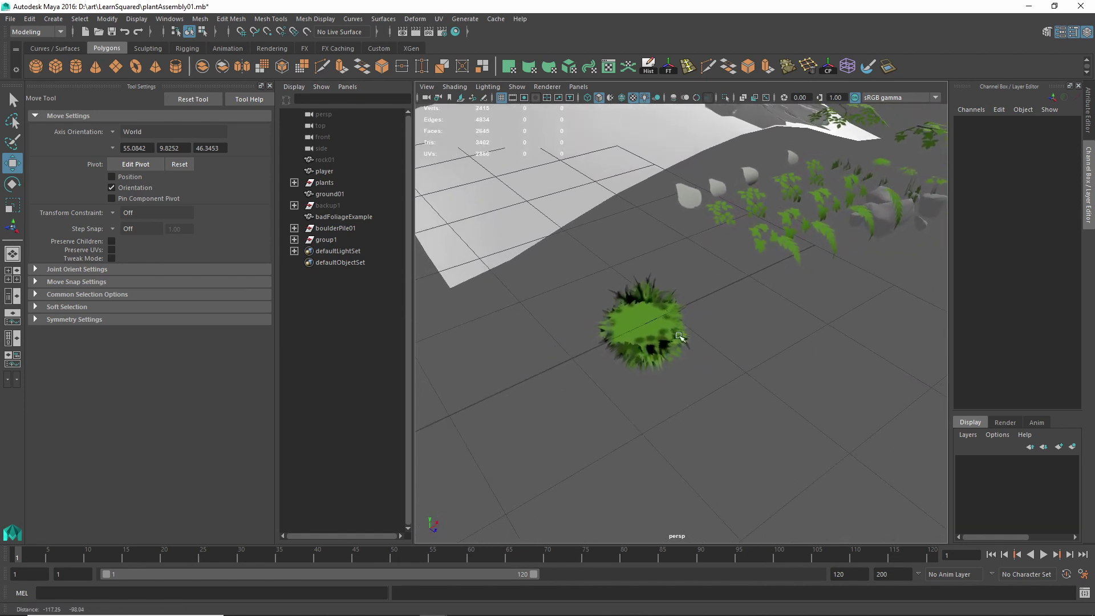
pyautogui.scroll(5, 678, 337)
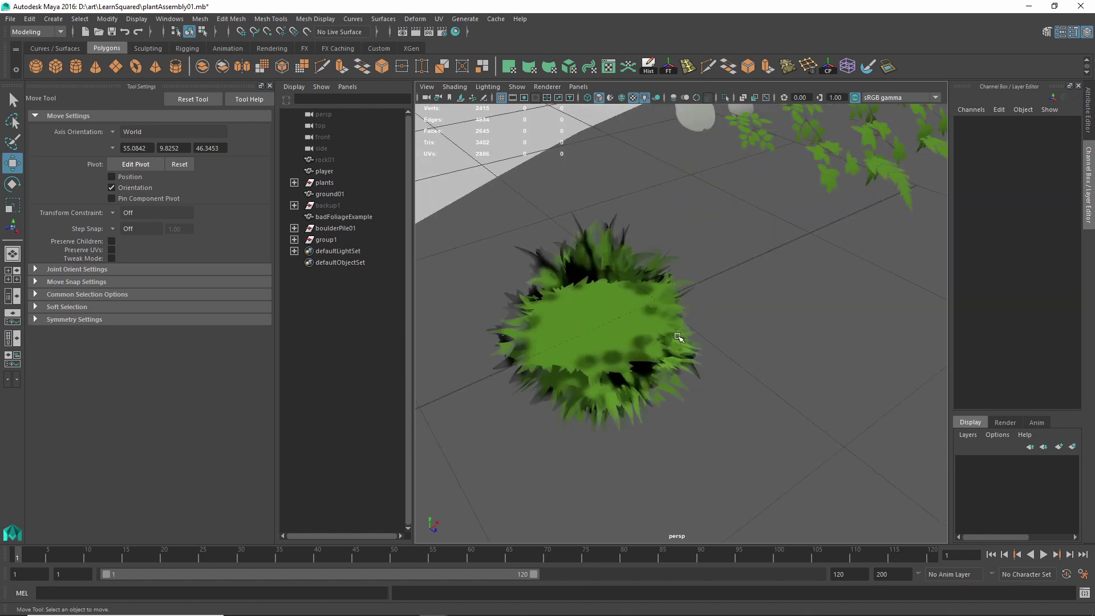
pyautogui.click(633, 97)
pyautogui.keyDown('alt'); pyautogui.moveTo(605, 349); pyautogui.dragTo(623, 357); pyautogui.keyUp('alt')
pyautogui.scroll(-5, 622, 360)
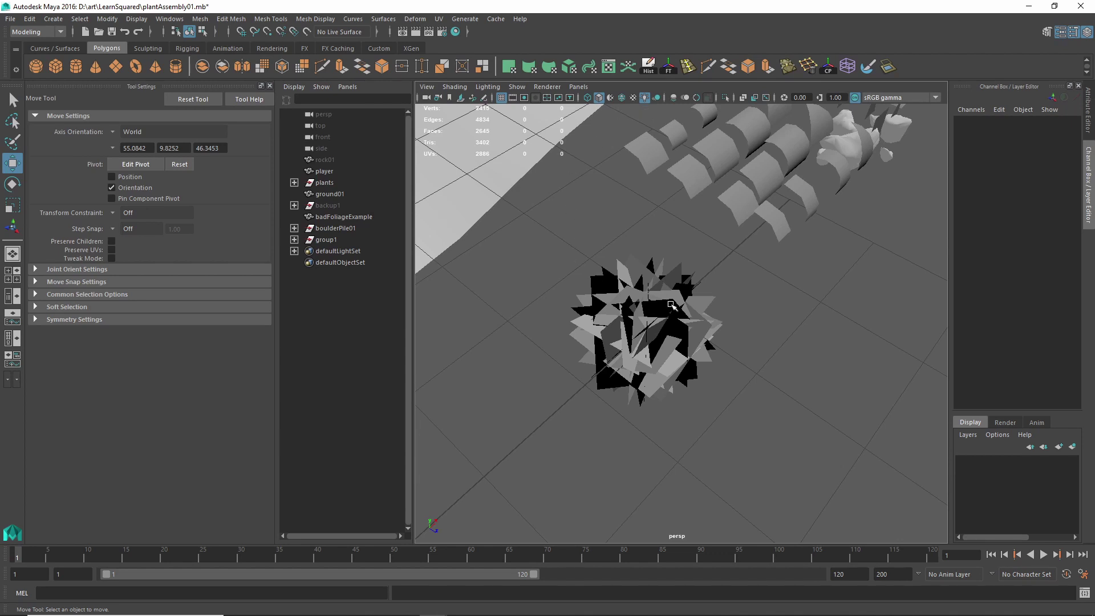
# - Select several of the untextured curved plant cards one by one and examine their bends and light falloff
pyautogui.keyDown('alt'); pyautogui.moveTo(697, 286); pyautogui.dragTo(516, 431, button='middle'); pyautogui.keyUp('alt')
pyautogui.scroll(3, 611, 234)
pyautogui.click(652, 263)
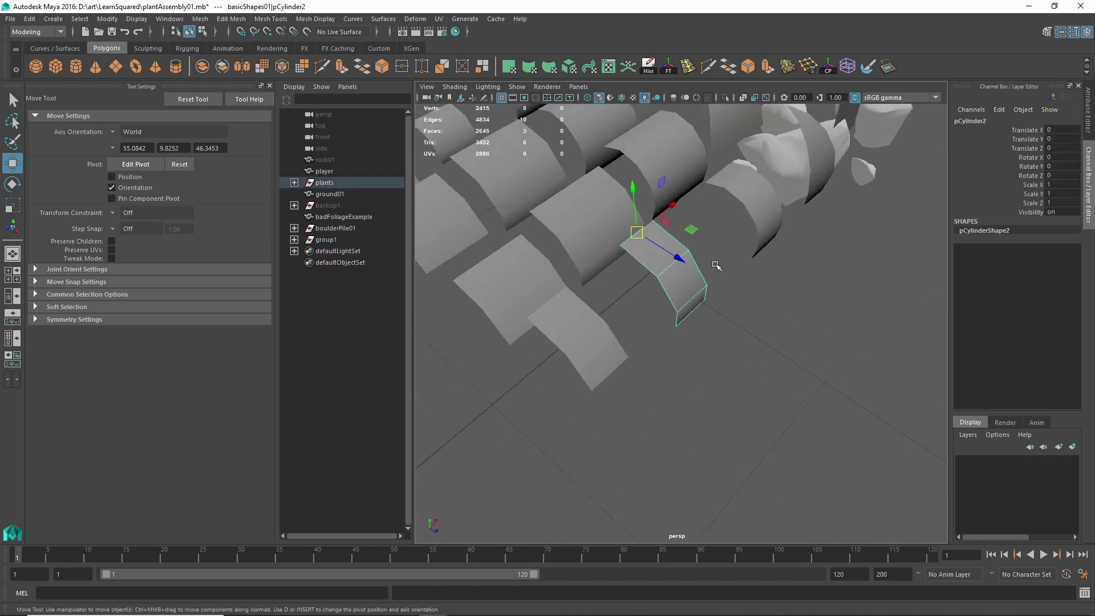
pyautogui.scroll(-5, 648, 416)
pyautogui.keyDown('alt'); pyautogui.moveTo(683, 421); pyautogui.dragTo(750, 347); pyautogui.keyUp('alt')
pyautogui.click(801, 332)
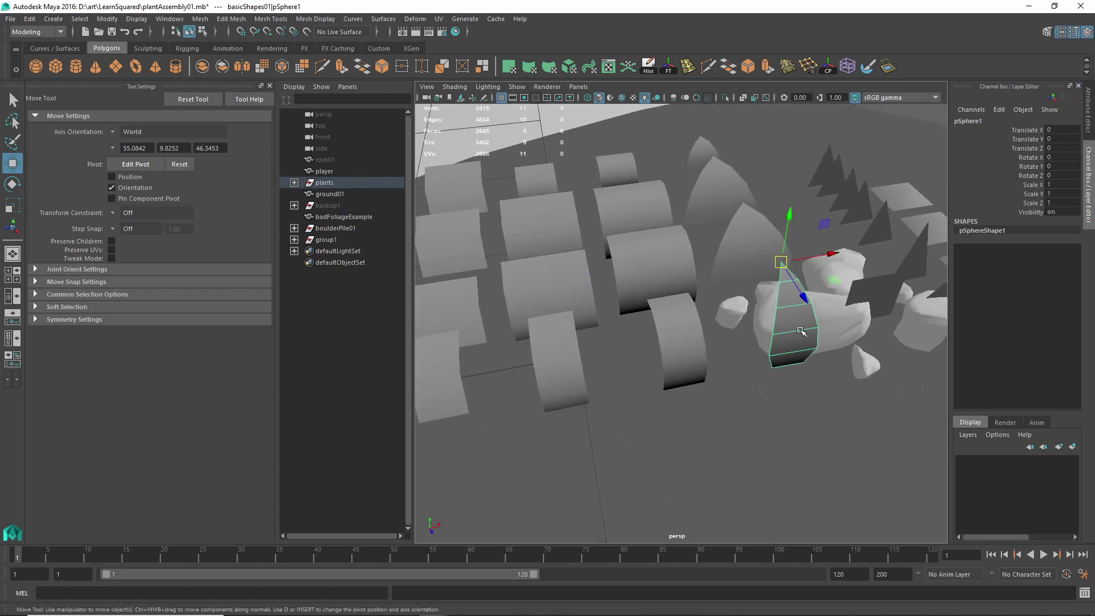
pyautogui.click(674, 340)
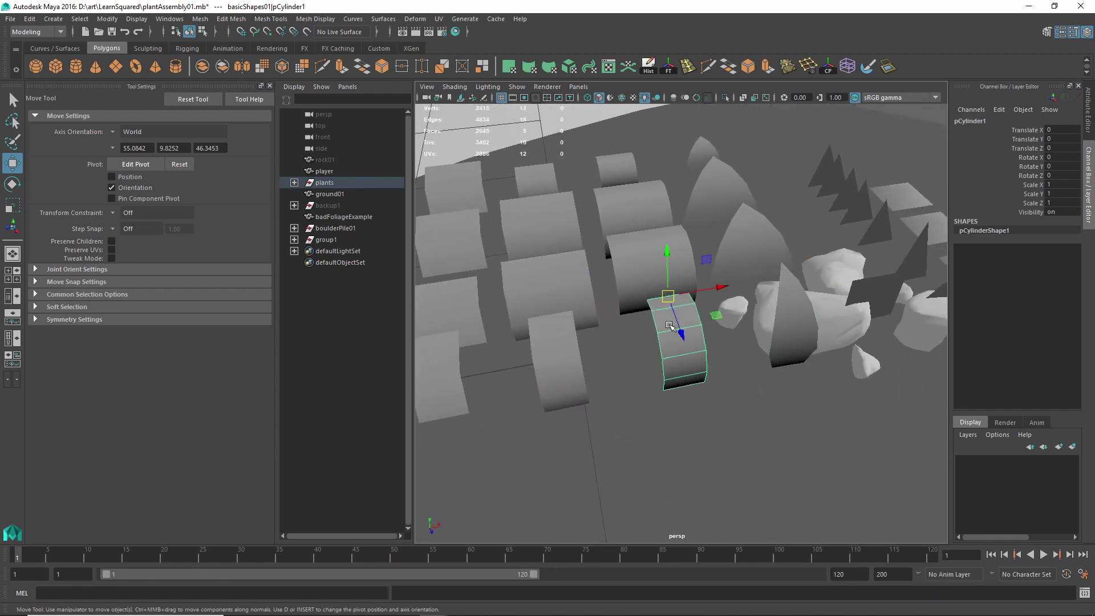
pyautogui.click(649, 264)
pyautogui.keyDown('alt'); pyautogui.moveTo(572, 329); pyautogui.dragTo(672, 319, button='middle'); pyautogui.keyUp('alt')
pyautogui.keyDown('alt'); pyautogui.moveTo(605, 328); pyautogui.dragTo(660, 310); pyautogui.keyUp('alt')
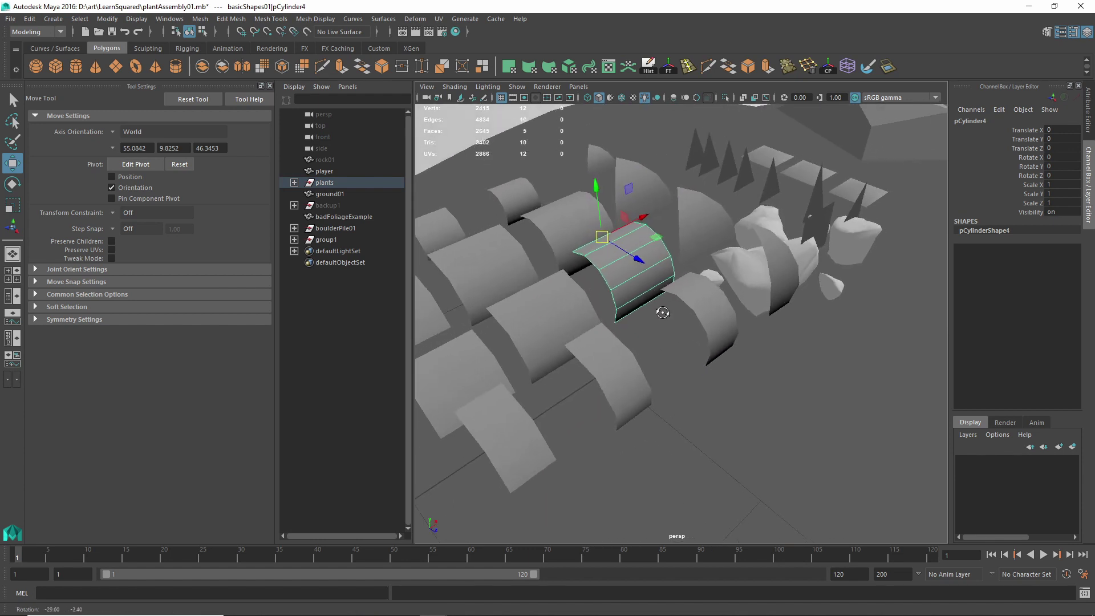
pyautogui.keyDown('alt'); pyautogui.moveTo(569, 335); pyautogui.dragTo(650, 315, button='middle'); pyautogui.keyUp('alt')
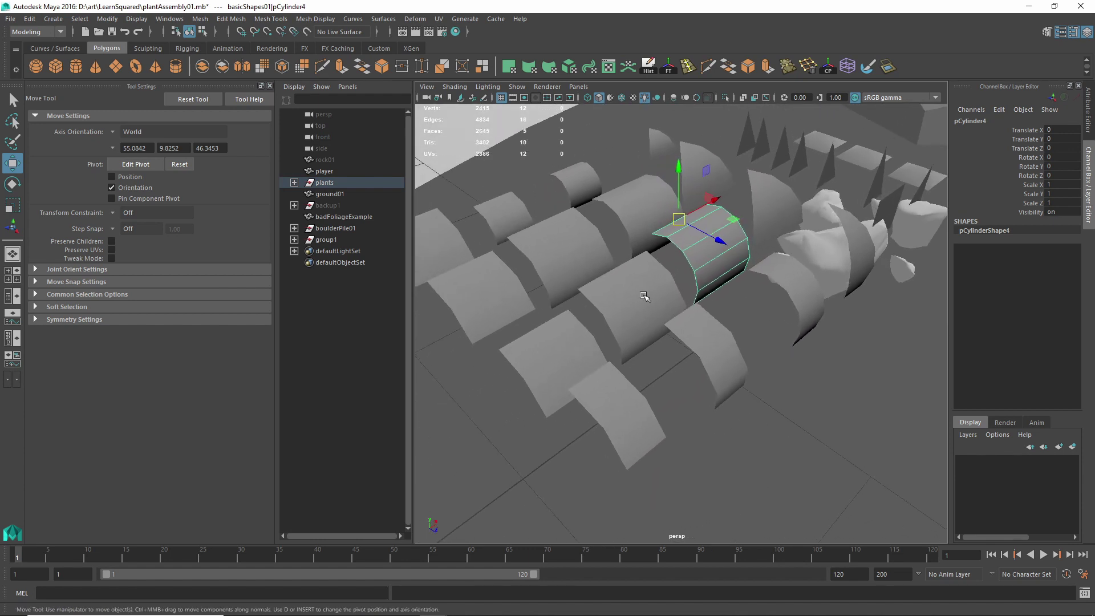
# - Turn the textures on and select the three increasingly bent fern cards in turn to compare their curvature
pyautogui.click(633, 98)
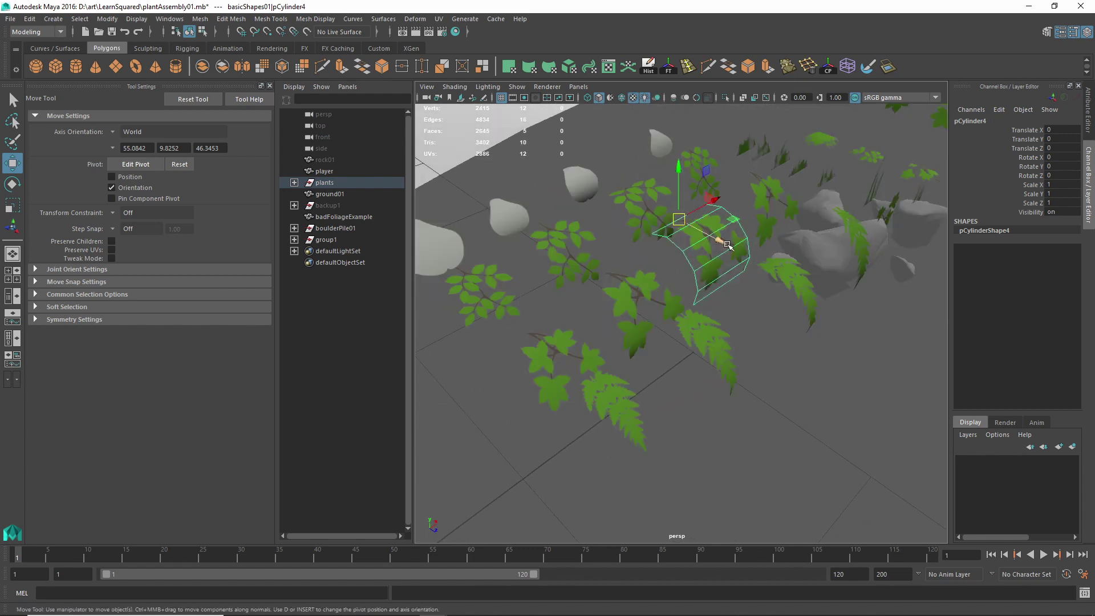
pyautogui.click(801, 388)
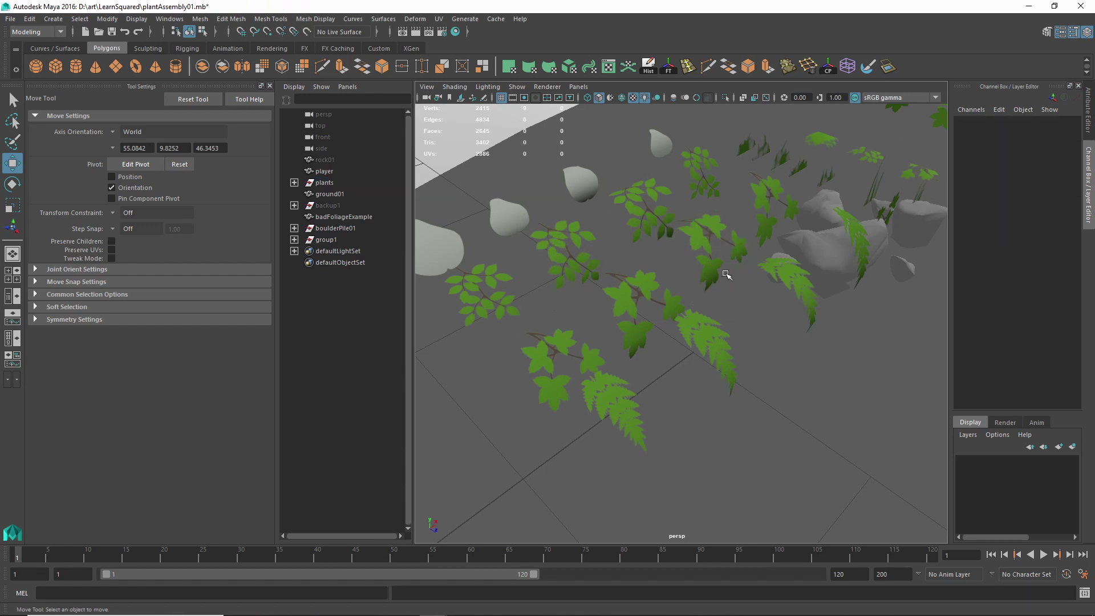
pyautogui.click(619, 408)
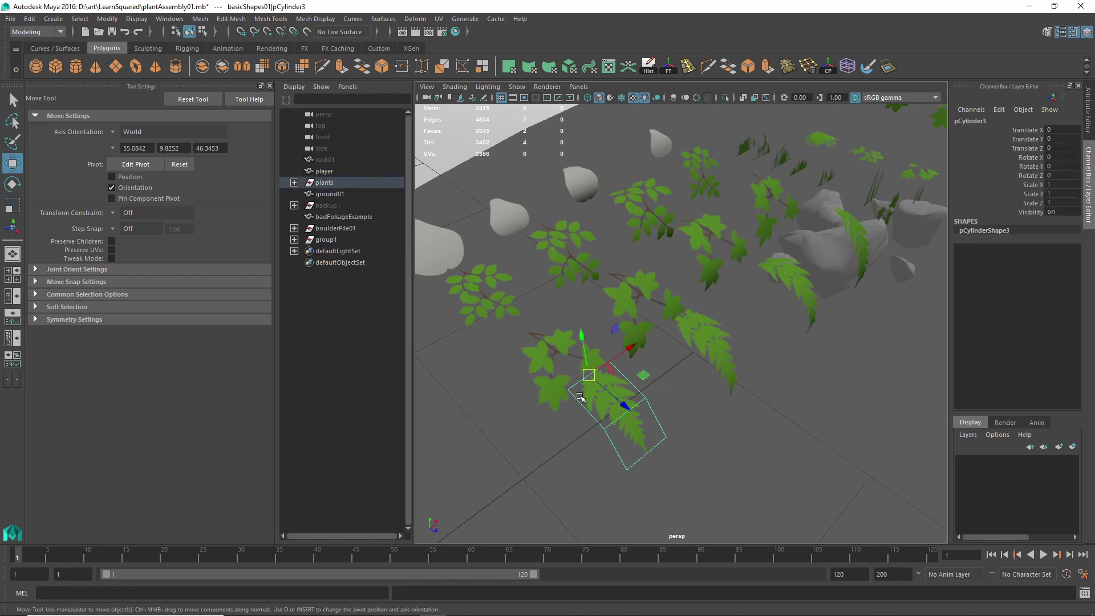
pyautogui.keyDown('alt'); pyautogui.moveTo(623, 402); pyautogui.dragTo(576, 450); pyautogui.keyUp('alt')
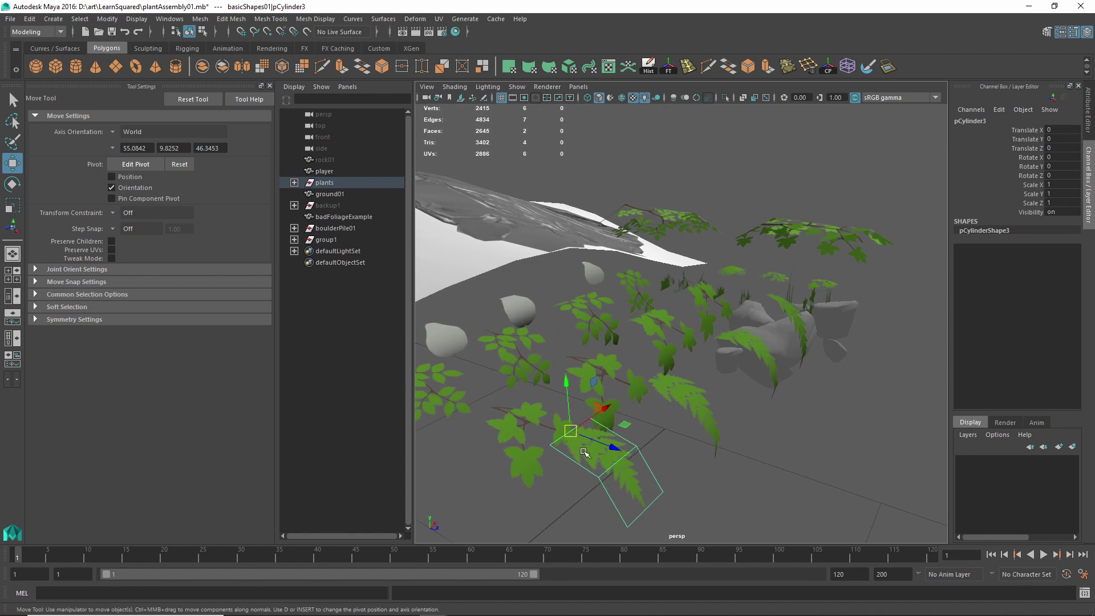
pyautogui.click(681, 392)
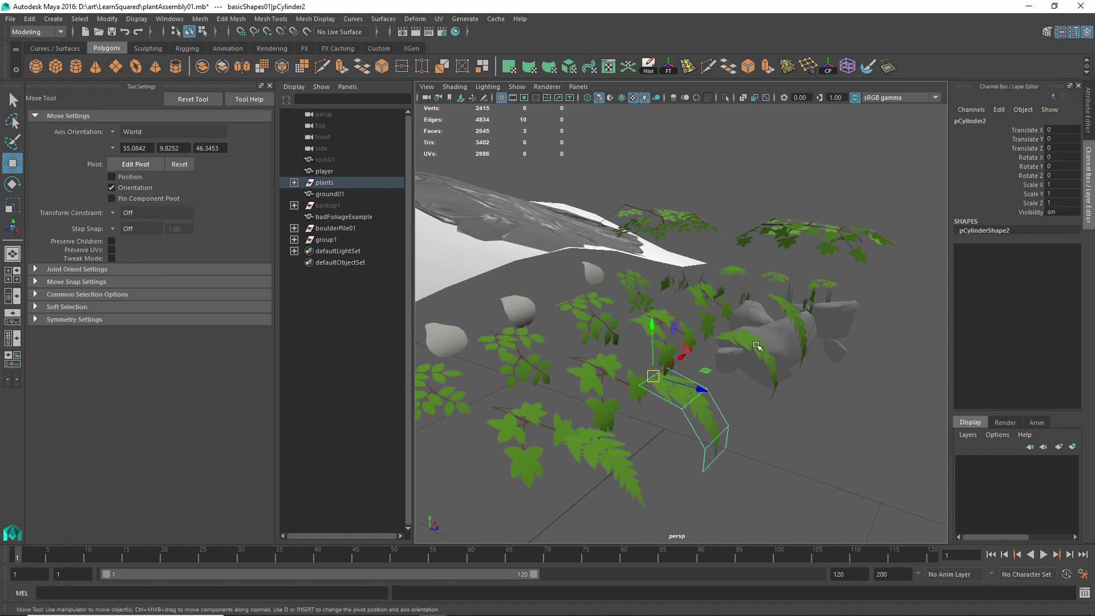
pyautogui.click(764, 356)
pyautogui.keyDown('alt'); pyautogui.moveTo(777, 382); pyautogui.dragTo(664, 403); pyautogui.keyUp('alt')
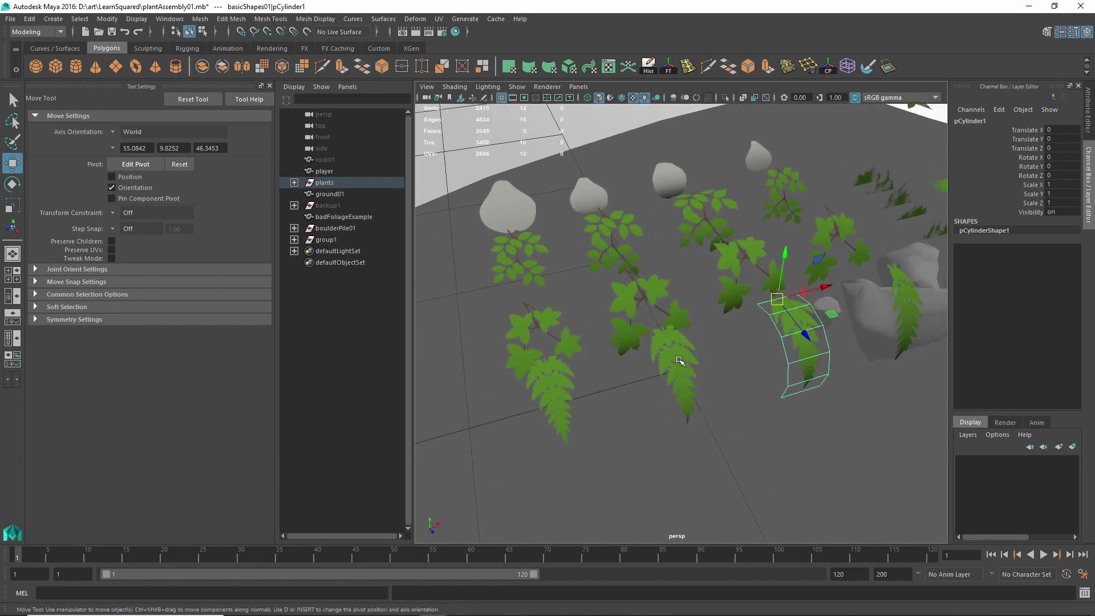
# - Select the middle fern, then the neighbouring leafy plant cards, to compare how their bends are divided
pyautogui.click(679, 360)
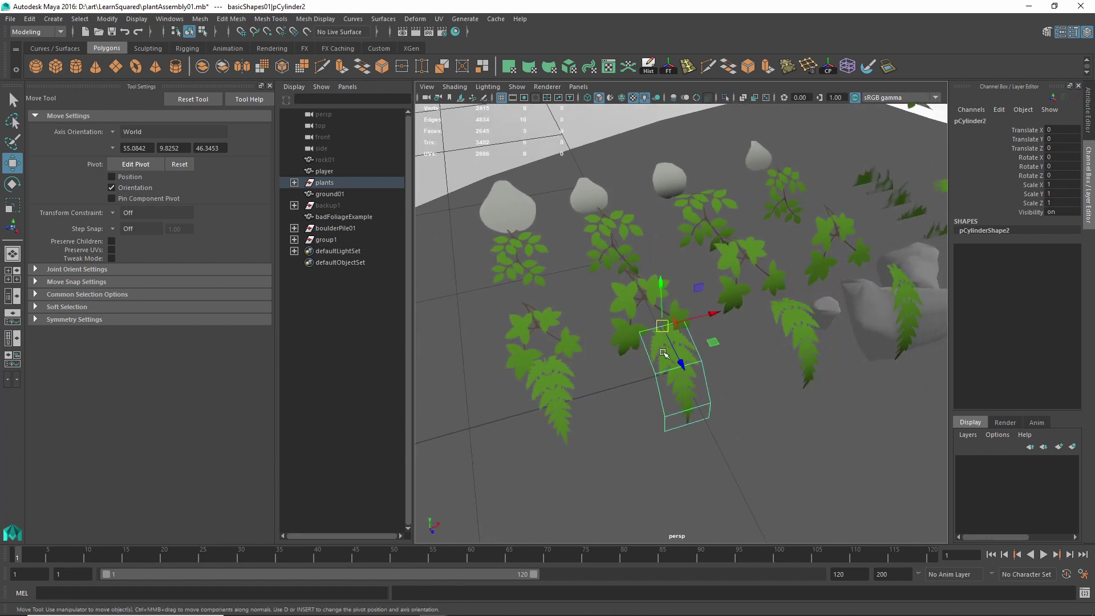
pyautogui.keyDown('alt'); pyautogui.moveTo(637, 433); pyautogui.dragTo(654, 431); pyautogui.keyUp('alt')
pyautogui.click(591, 346)
pyautogui.click(528, 317)
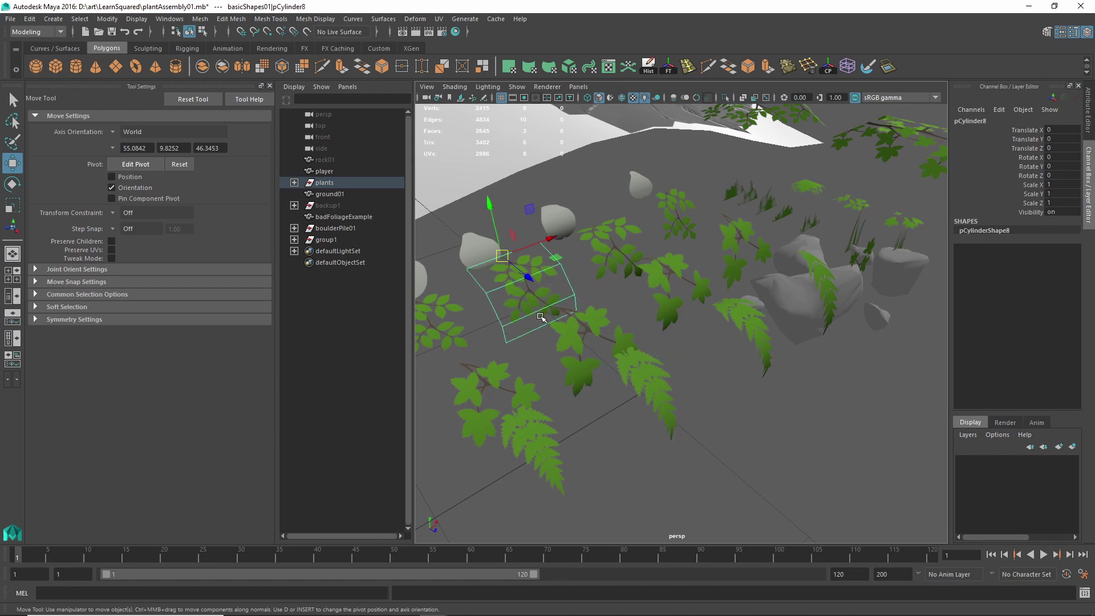
pyautogui.press('[')
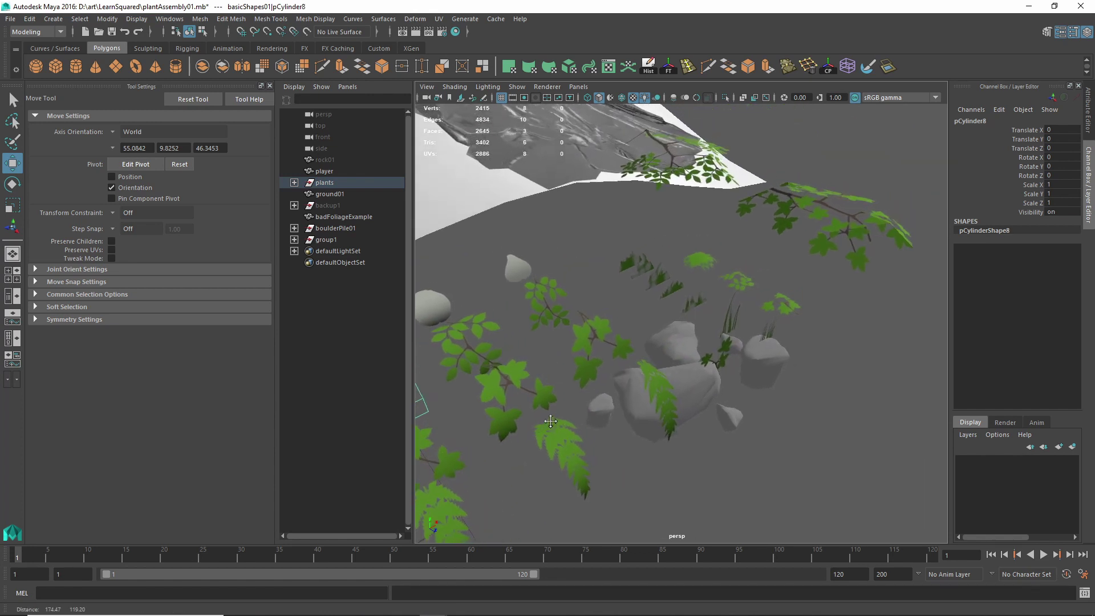
# - Frame the large maple-leaf branch card and examine its folded shape and hard-edged shading from several sides
pyautogui.click(854, 251)
pyautogui.press('f')
pyautogui.keyDown('alt'); pyautogui.moveTo(839, 234); pyautogui.dragTo(718, 285); pyautogui.keyUp('alt')
pyautogui.scroll(2, 718, 285)
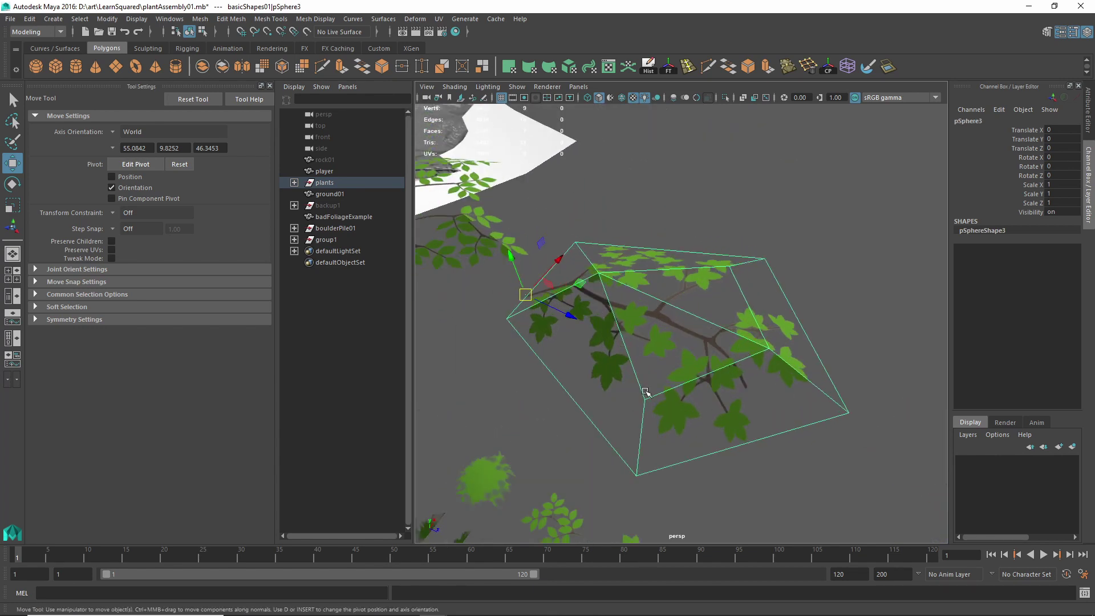
pyautogui.keyDown('alt'); pyautogui.moveTo(643, 391); pyautogui.dragTo(685, 369); pyautogui.keyUp('alt')
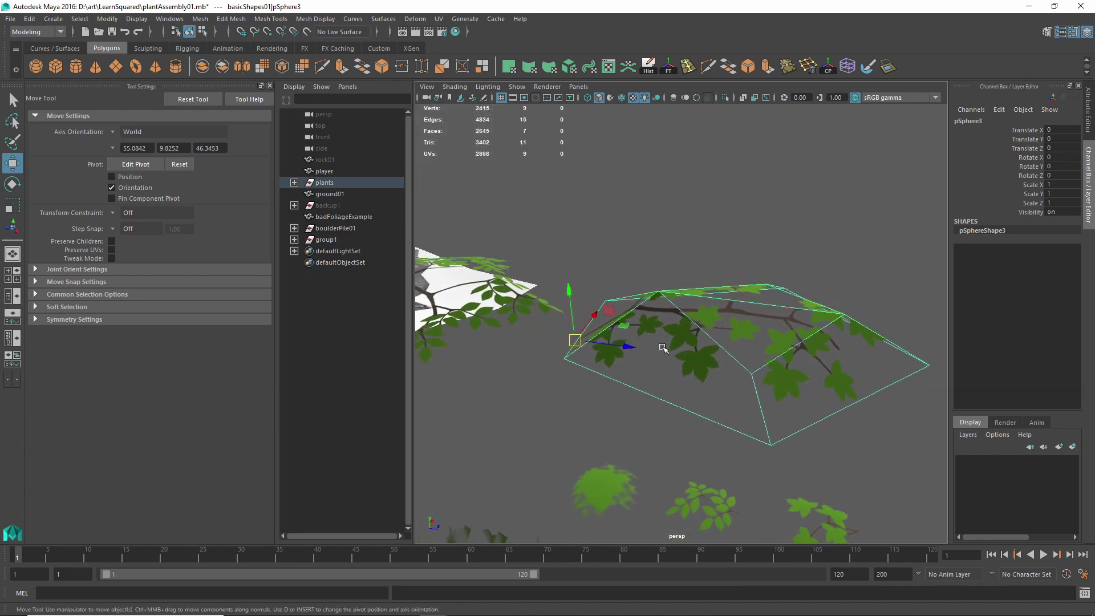
pyautogui.keyDown('alt'); pyautogui.moveTo(823, 368); pyautogui.dragTo(689, 422); pyautogui.keyUp('alt')
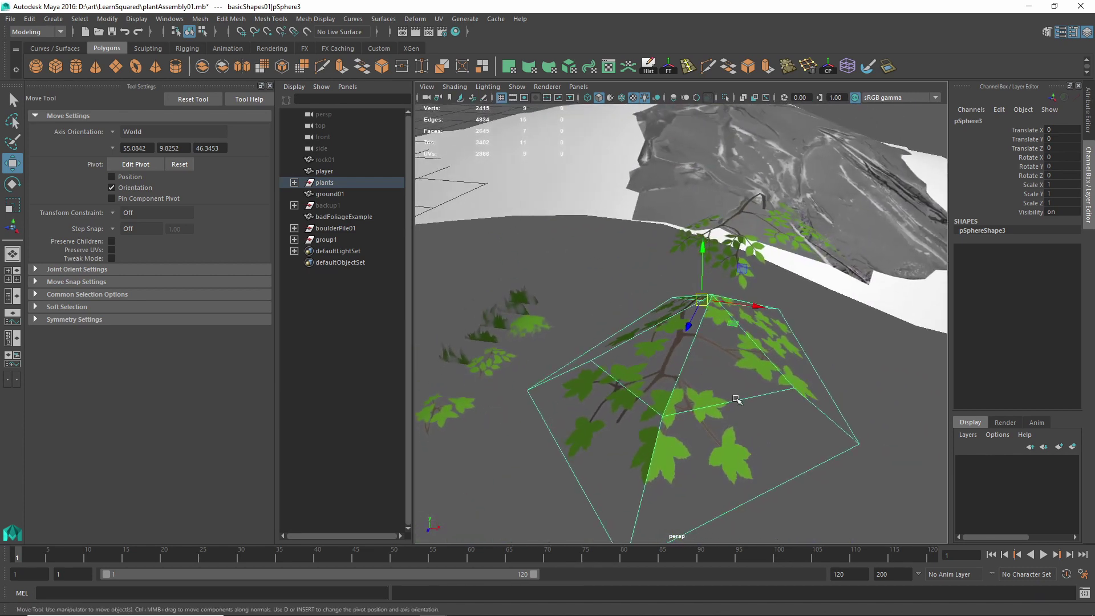
pyautogui.click(878, 493)
pyautogui.keyDown('alt'); pyautogui.moveTo(877, 493); pyautogui.dragTo(766, 423); pyautogui.keyUp('alt')
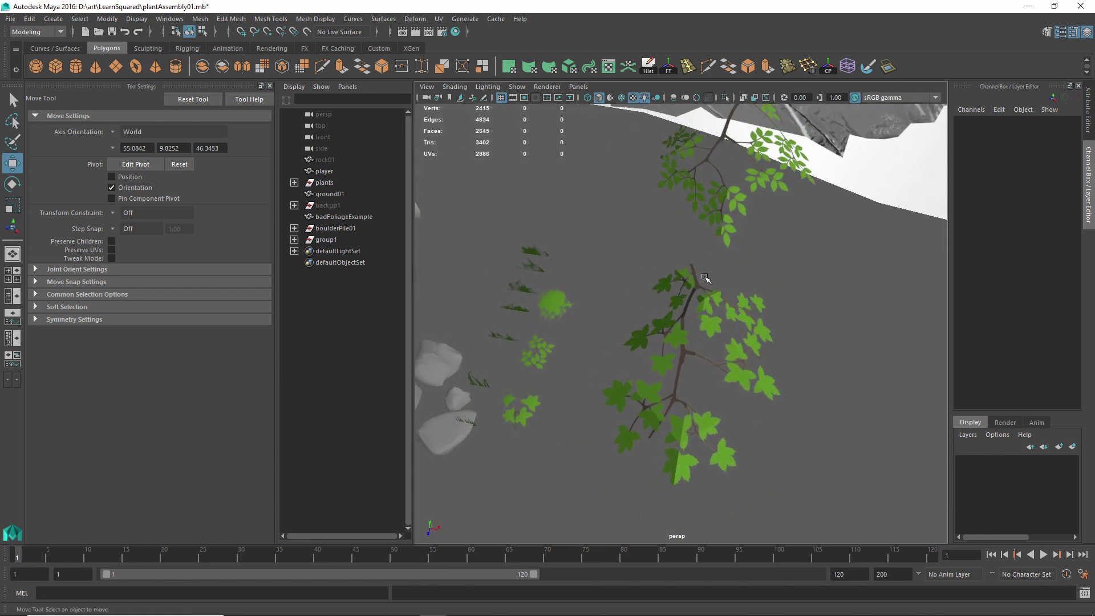
# - Soften the edges of the large maple-leaf branch card
pyautogui.click(688, 377)
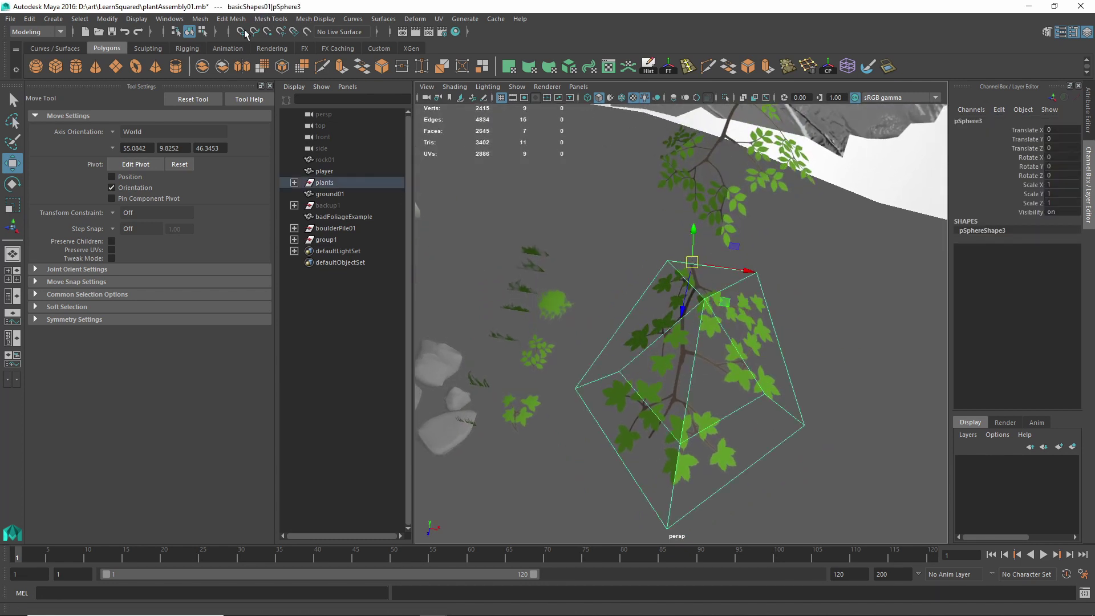
pyautogui.click(310, 24)
pyautogui.click(319, 128)
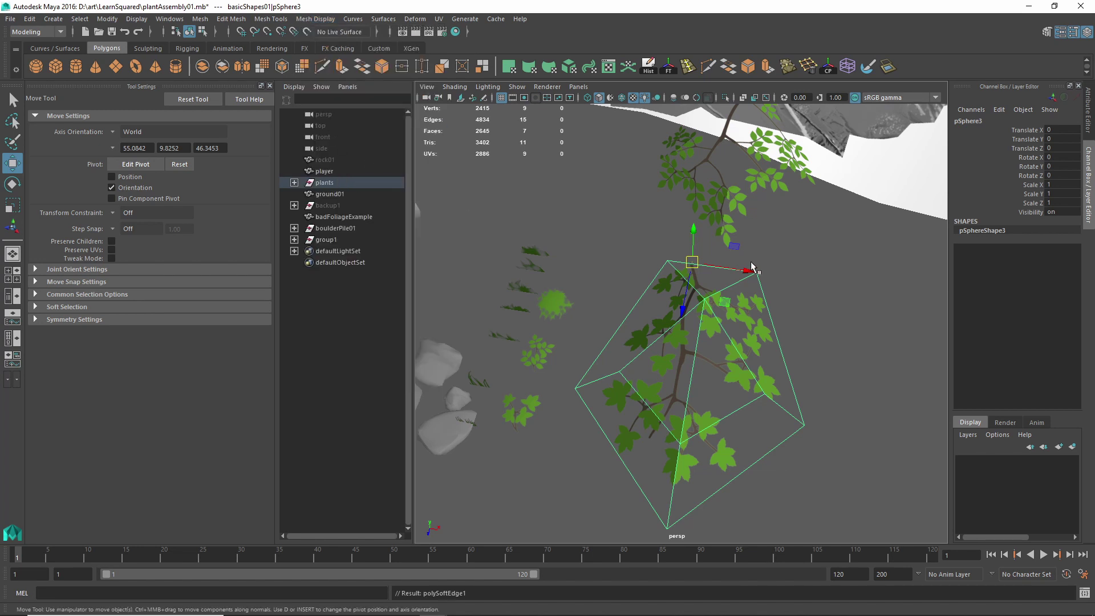
pyautogui.click(837, 360)
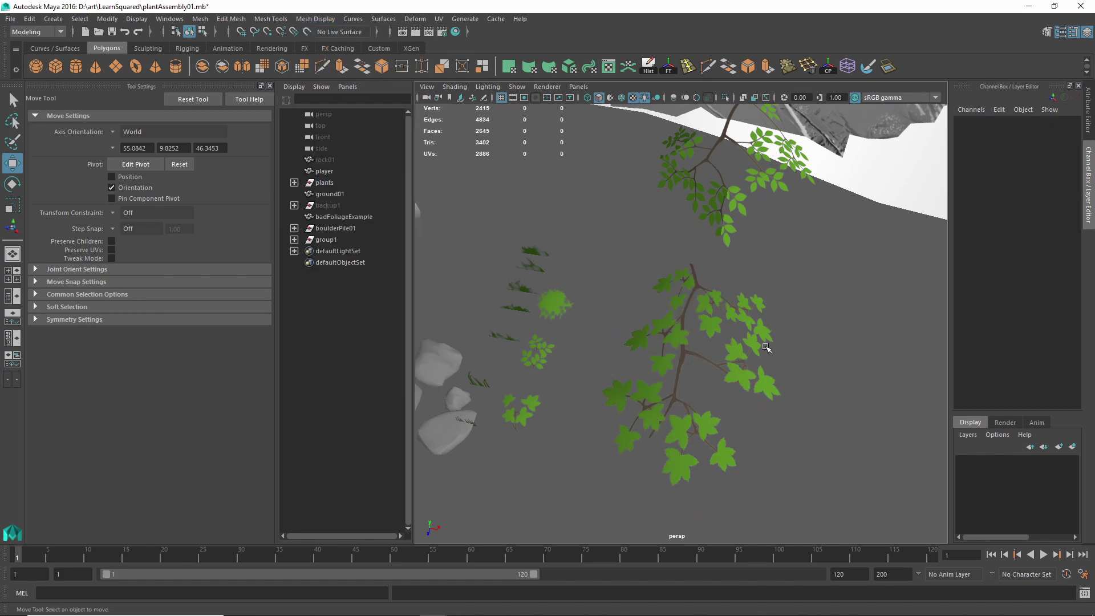
# - Apply the same edge softening to the small-leaved branch card beside the maple branch
pyautogui.click(724, 184)
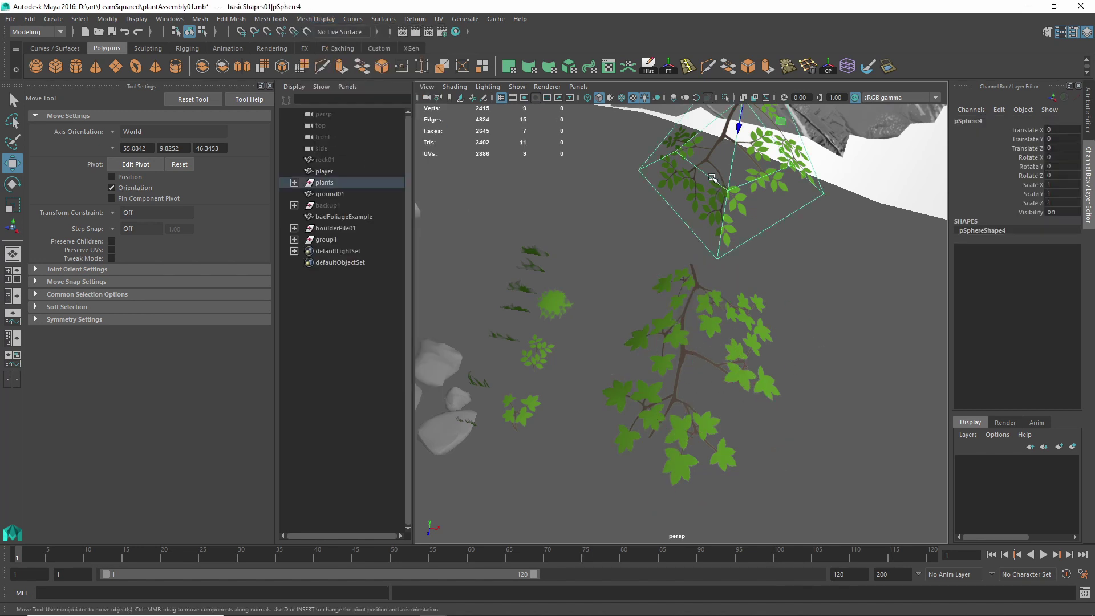
pyautogui.press('g')
pyautogui.click(810, 287)
pyautogui.keyDown('alt'); pyautogui.moveTo(708, 293); pyautogui.dragTo(596, 289); pyautogui.keyUp('alt')
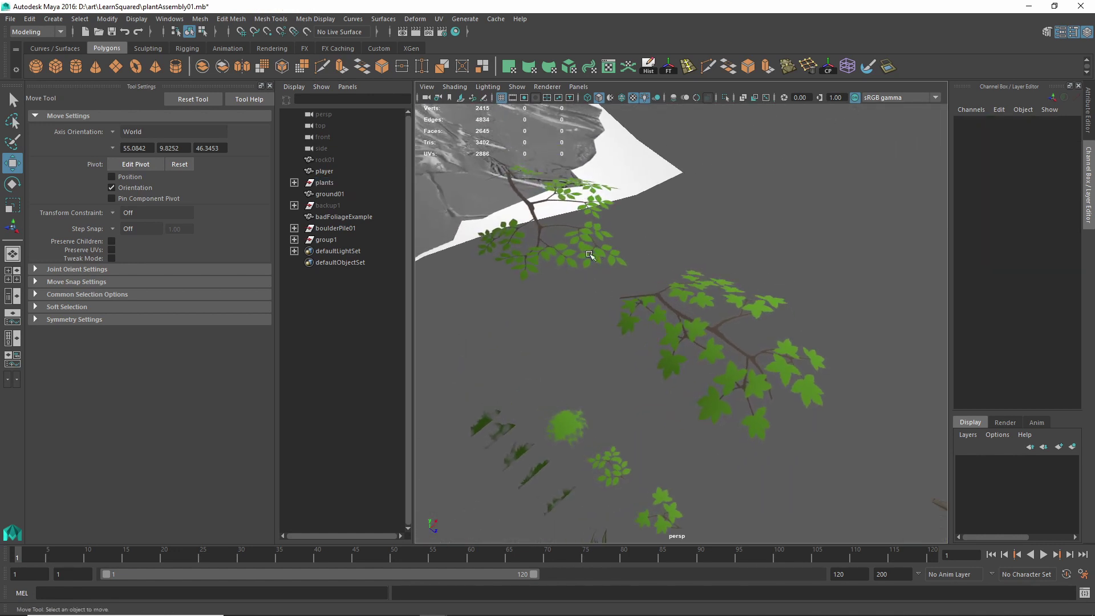
# - Turn the textures off and examine the smooth shading of the two softened branch cards, selecting each in turn
pyautogui.click(632, 98)
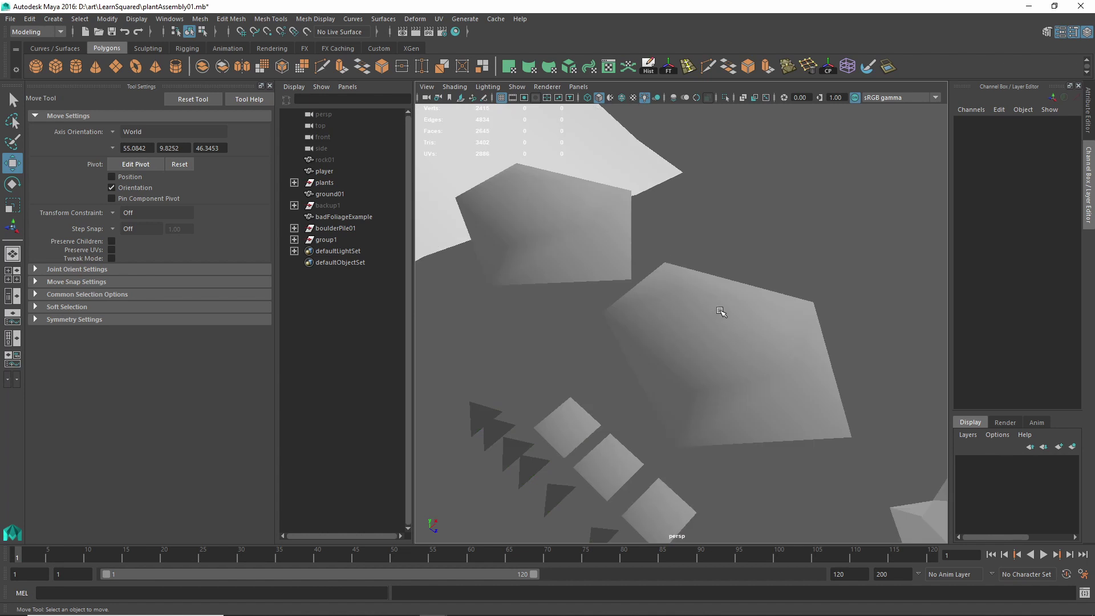
pyautogui.click(745, 359)
pyautogui.click(565, 235)
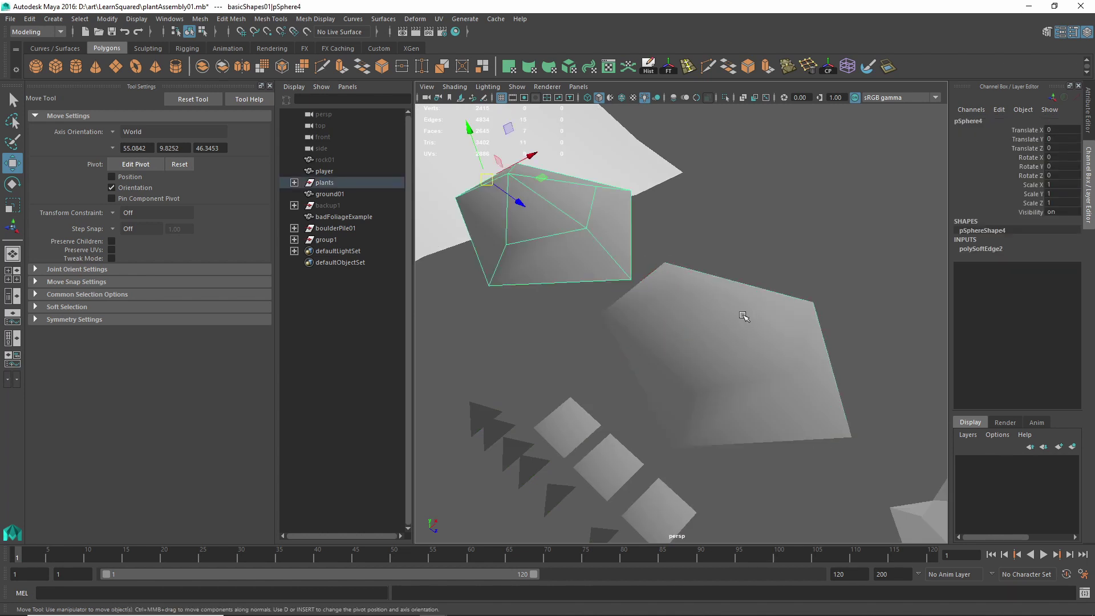
pyautogui.keyDown('alt'); pyautogui.moveTo(735, 318); pyautogui.dragTo(716, 342); pyautogui.keyUp('alt')
pyautogui.click(691, 344)
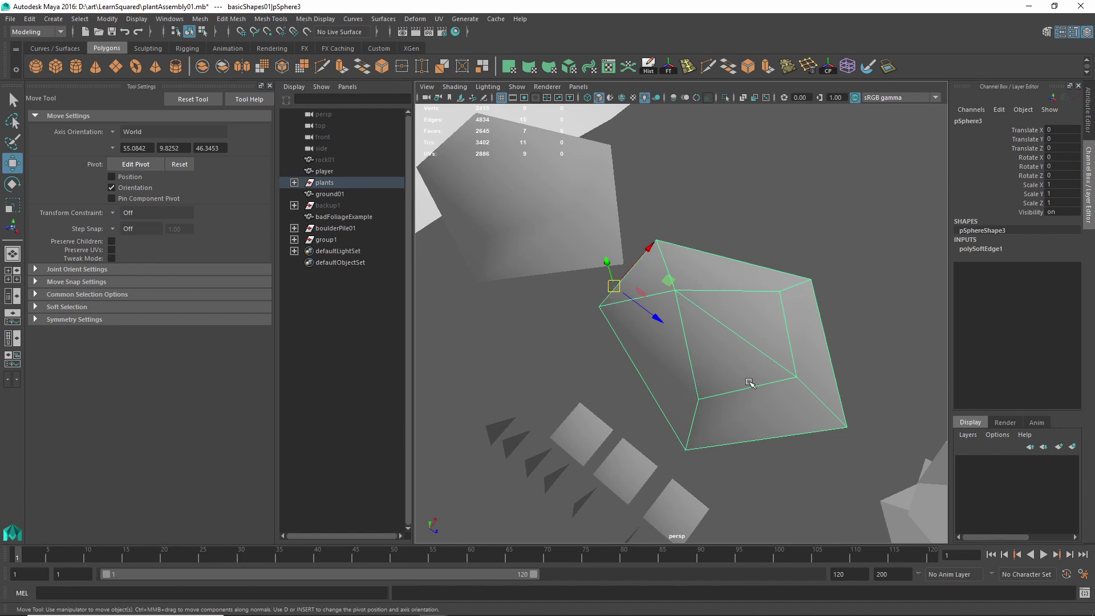
pyautogui.keyDown('alt'); pyautogui.moveTo(747, 410); pyautogui.dragTo(699, 300); pyautogui.keyUp('alt')
pyautogui.keyDown('alt'); pyautogui.moveTo(626, 305); pyautogui.dragTo(585, 305); pyautogui.keyUp('alt')
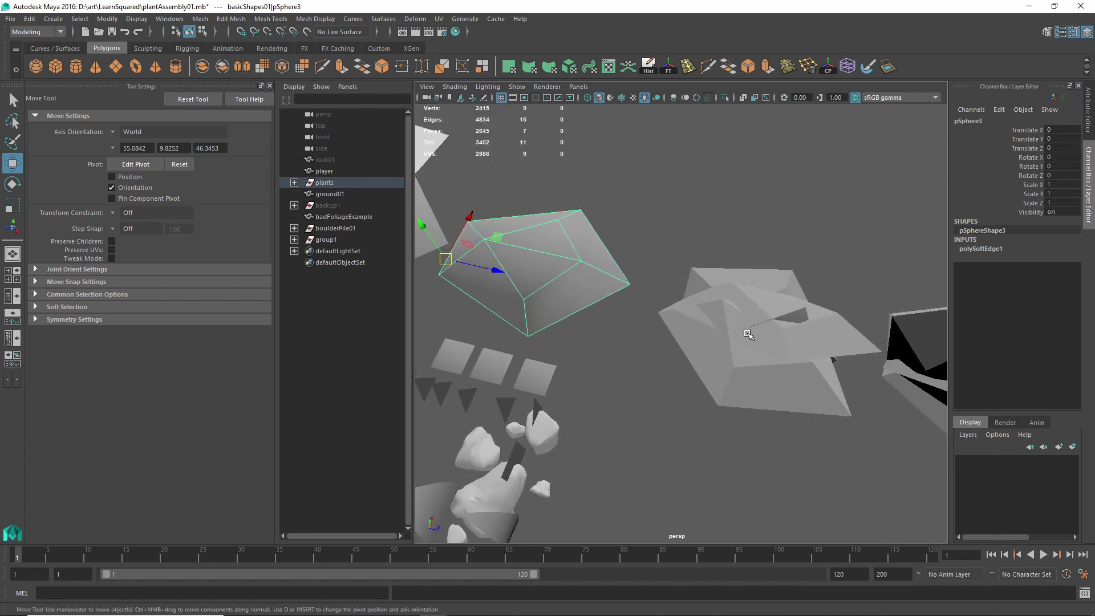
# - Select the overlapping cards of the assembled branch cluster and soften their edges
pyautogui.click(741, 274)
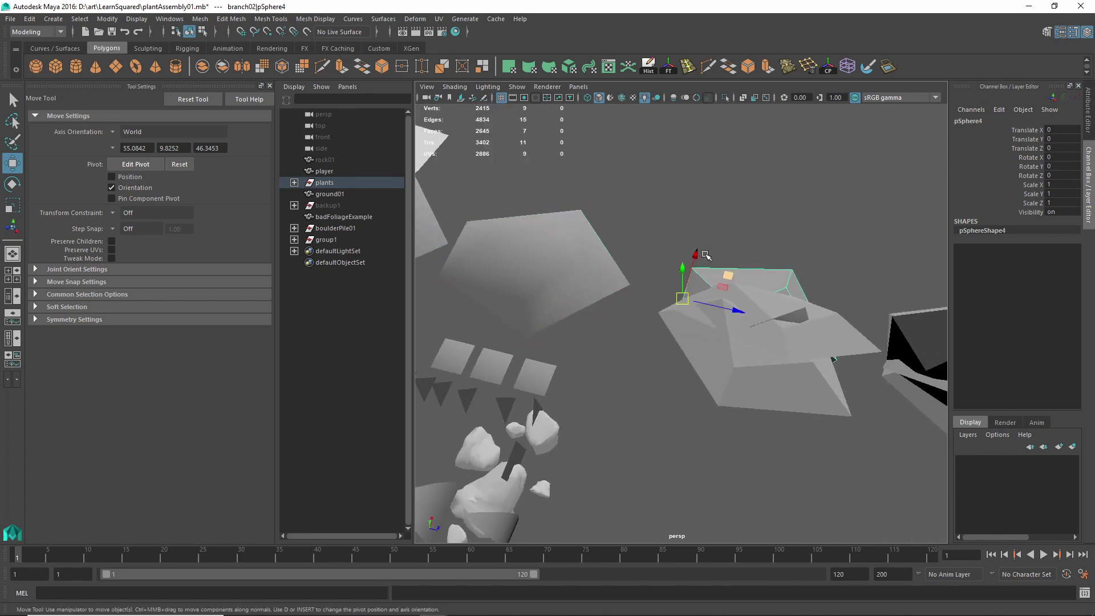
pyautogui.moveTo(706, 239); pyautogui.dragTo(789, 423)
pyautogui.click(729, 255)
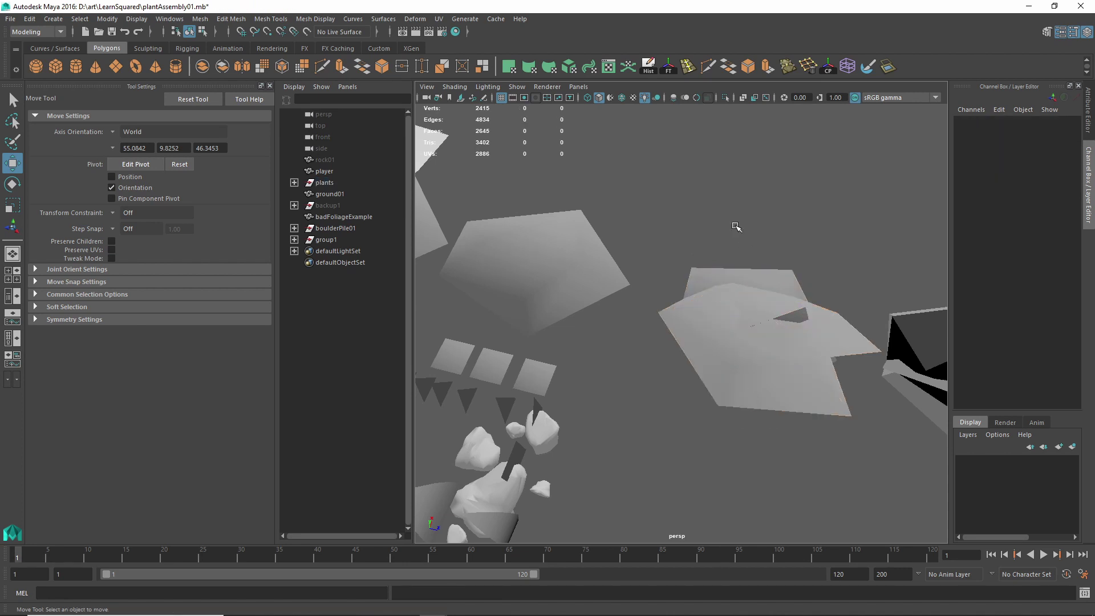
# - Turn the textures on and select a dark-shaded maple-leaf card in the assembled branch for rotating
pyautogui.click(631, 97)
pyautogui.scroll(4, 664, 284)
pyautogui.moveTo(664, 283)
pyautogui.keyDown('alt'); pyautogui.mouseDown()
pyautogui.moveTo(591, 298)
pyautogui.moveTo(590, 289)
pyautogui.moveTo(649, 285)
pyautogui.moveTo(655, 303)
pyautogui.moveTo(651, 292)
pyautogui.mouseUp(); pyautogui.keyUp('alt')
pyautogui.click(648, 285)
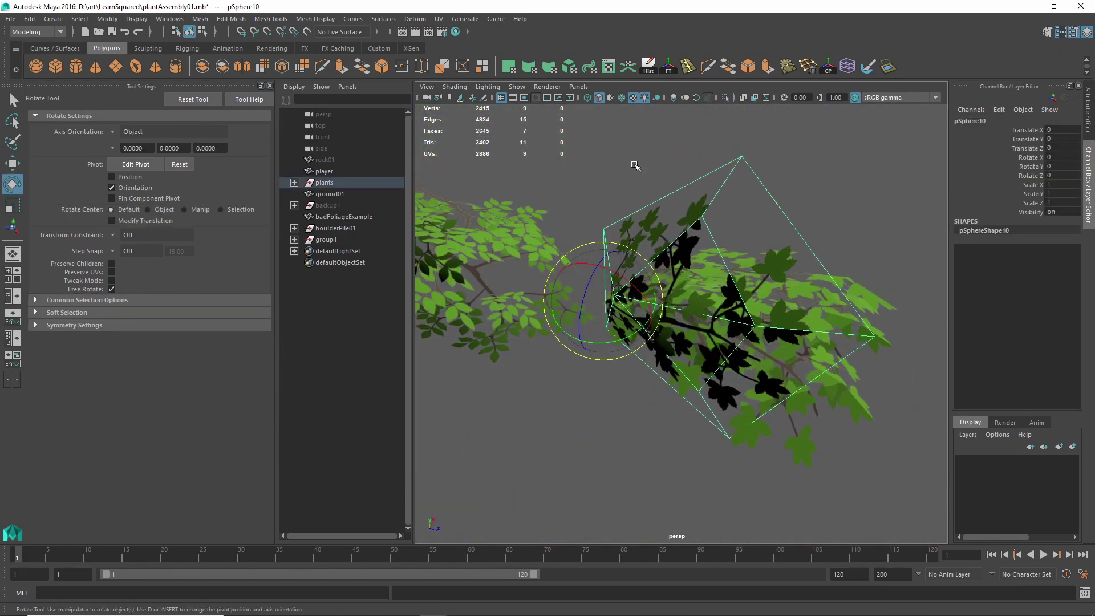